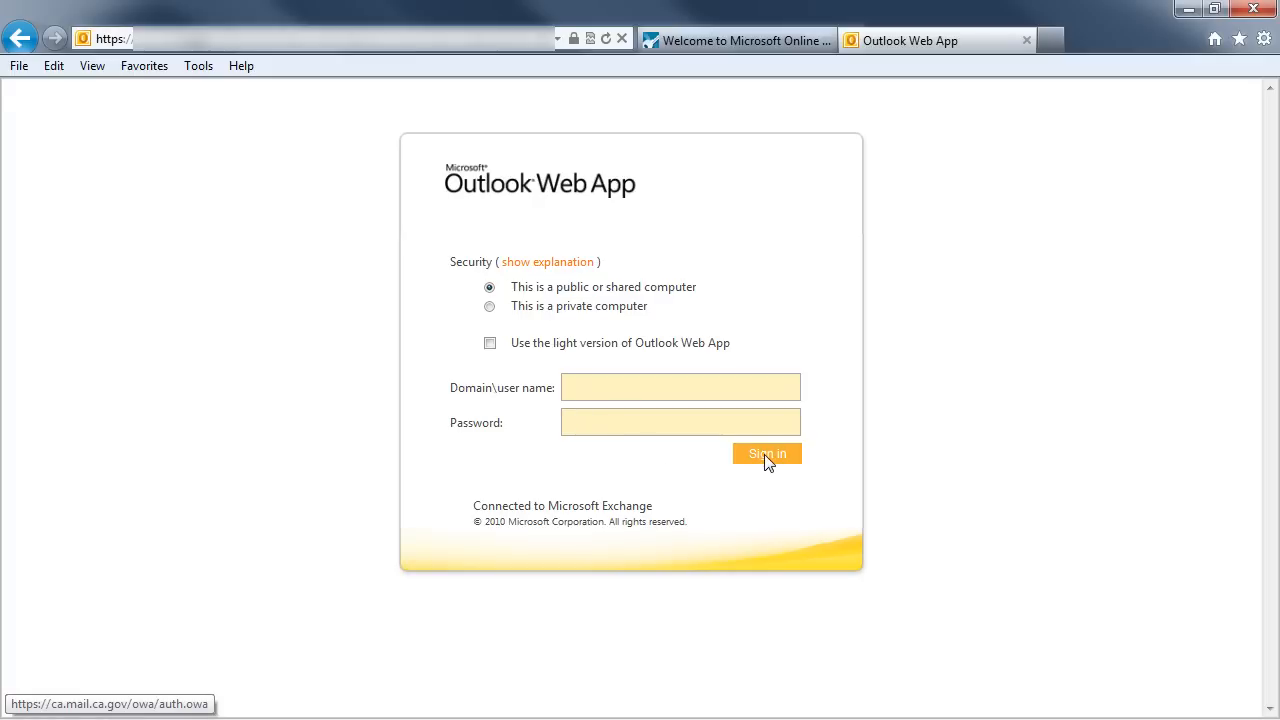
# - Switch to the Microsoft Online page, and collapse and re-expand the mailbox's folder list
pyautogui.click(734, 43)
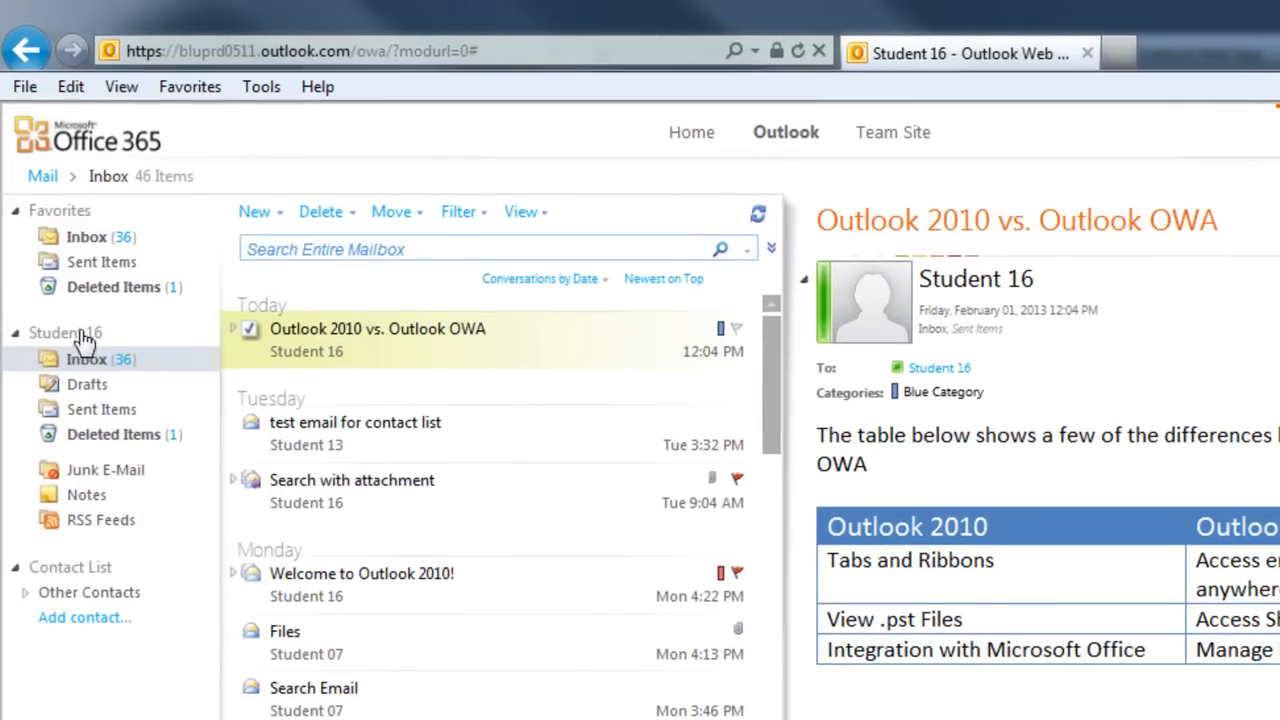
pyautogui.moveTo(80, 345)
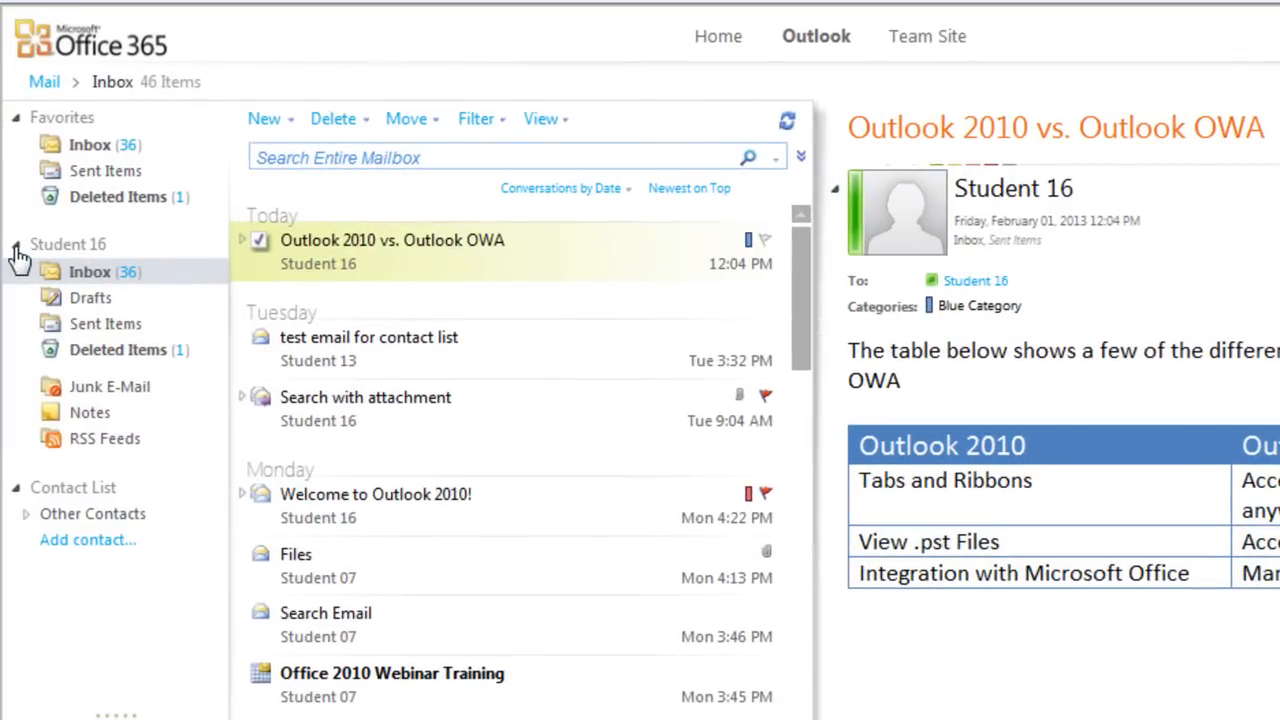
pyautogui.click(16, 248)
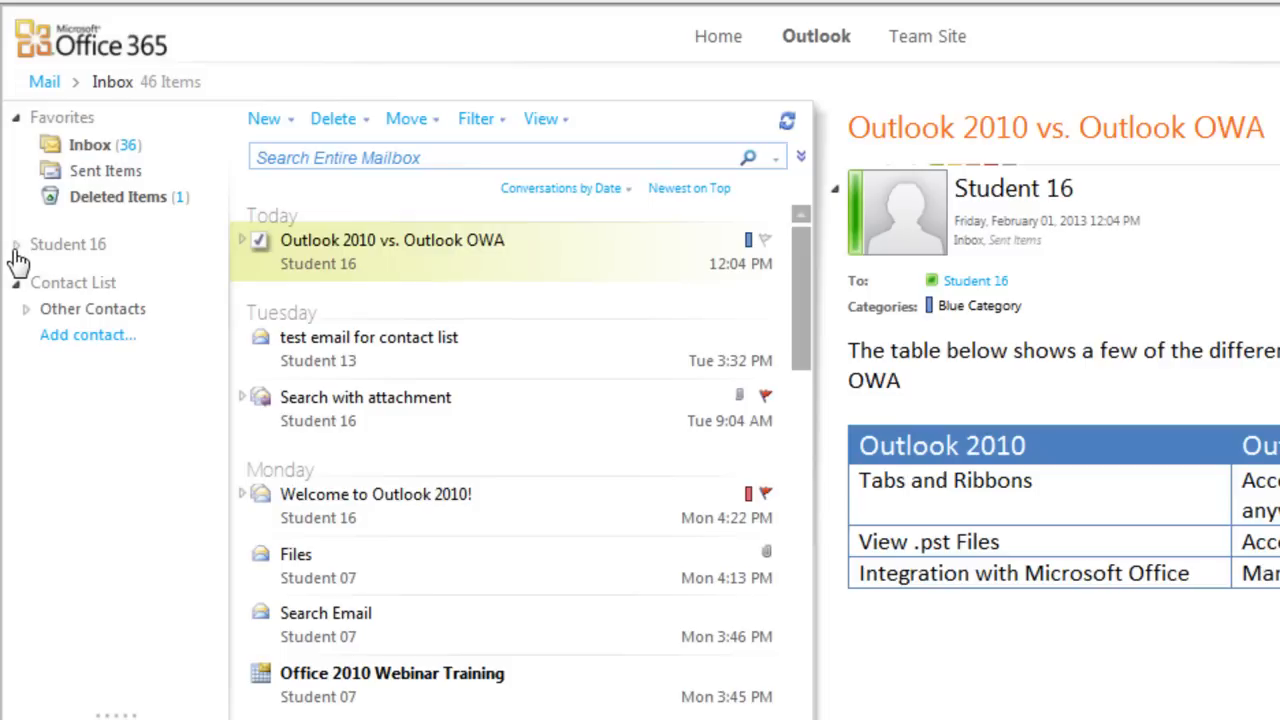
pyautogui.click(16, 250)
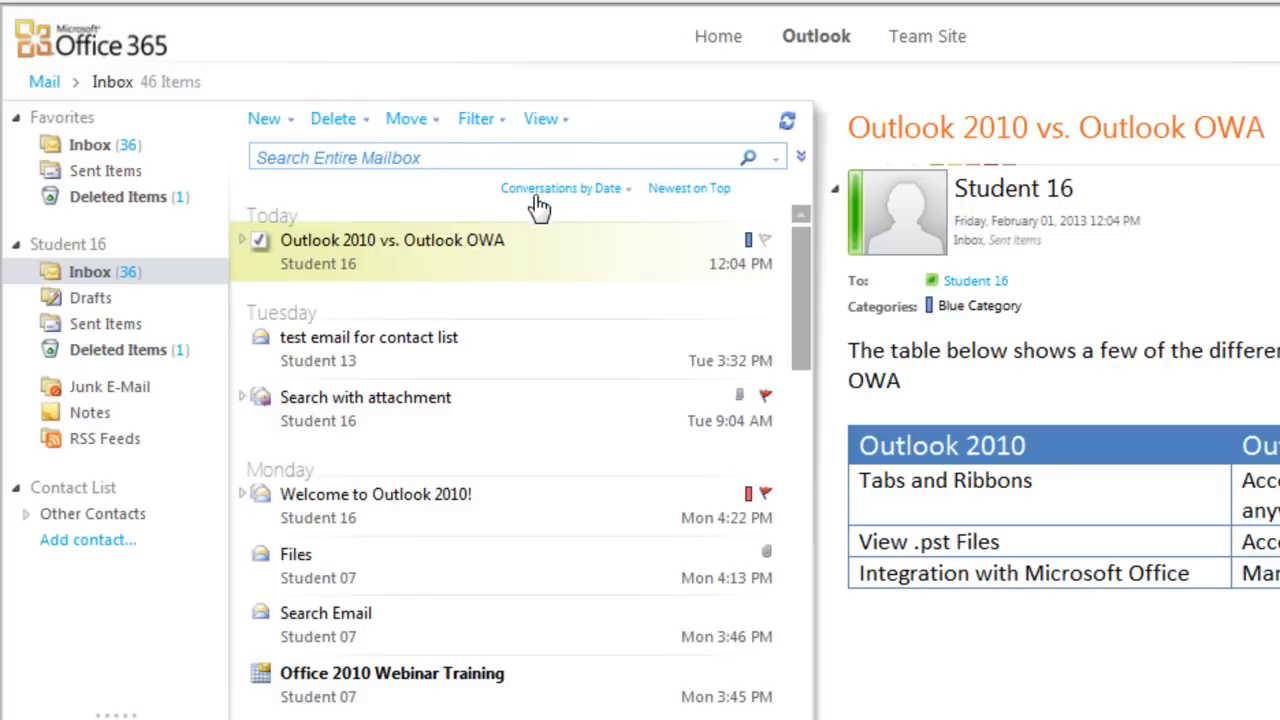
# - Create a new message addressed to Instructor A from the Default Global Address list, and close it unsent
pyautogui.click(291, 124)
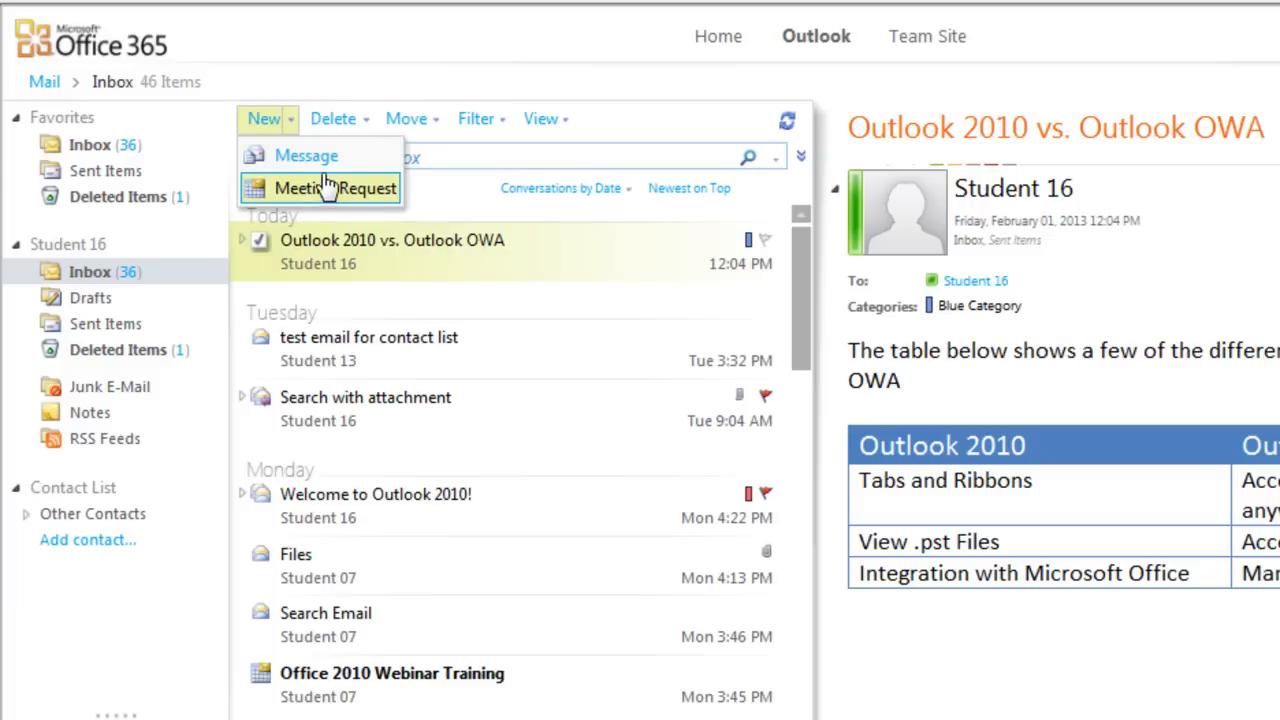
pyautogui.click(314, 156)
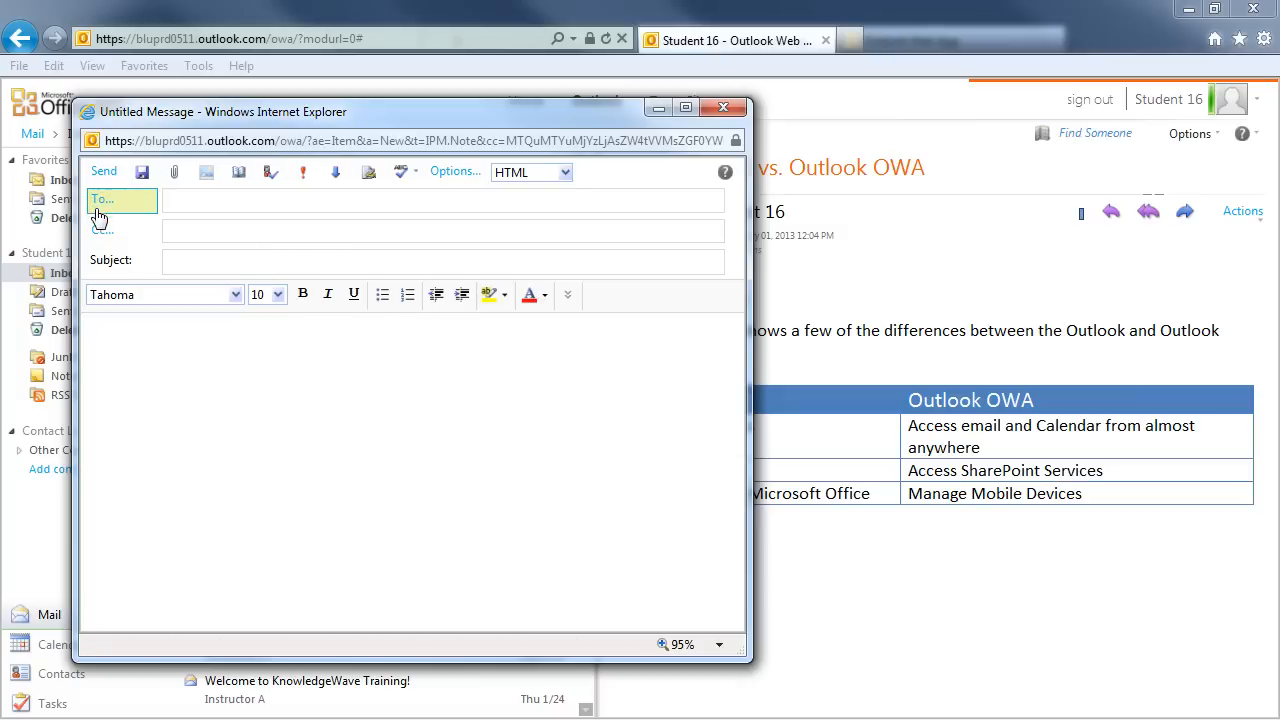
pyautogui.click(303, 172)
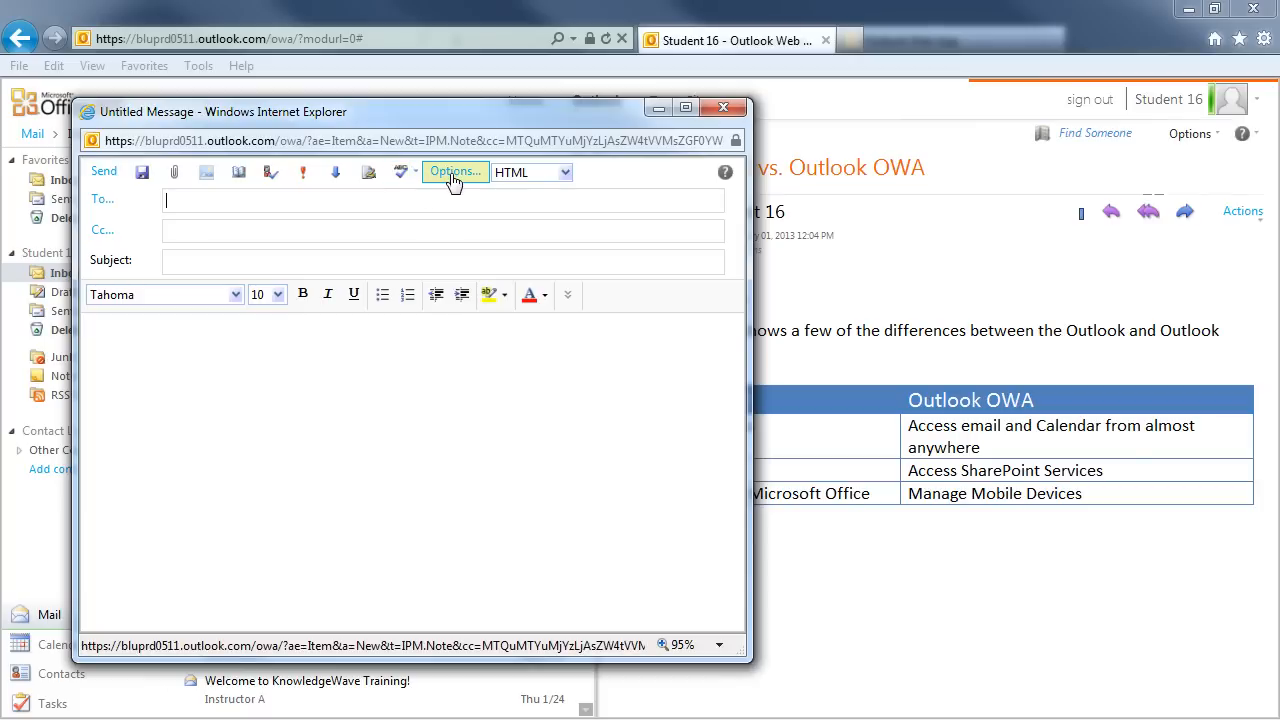
pyautogui.click(101, 204)
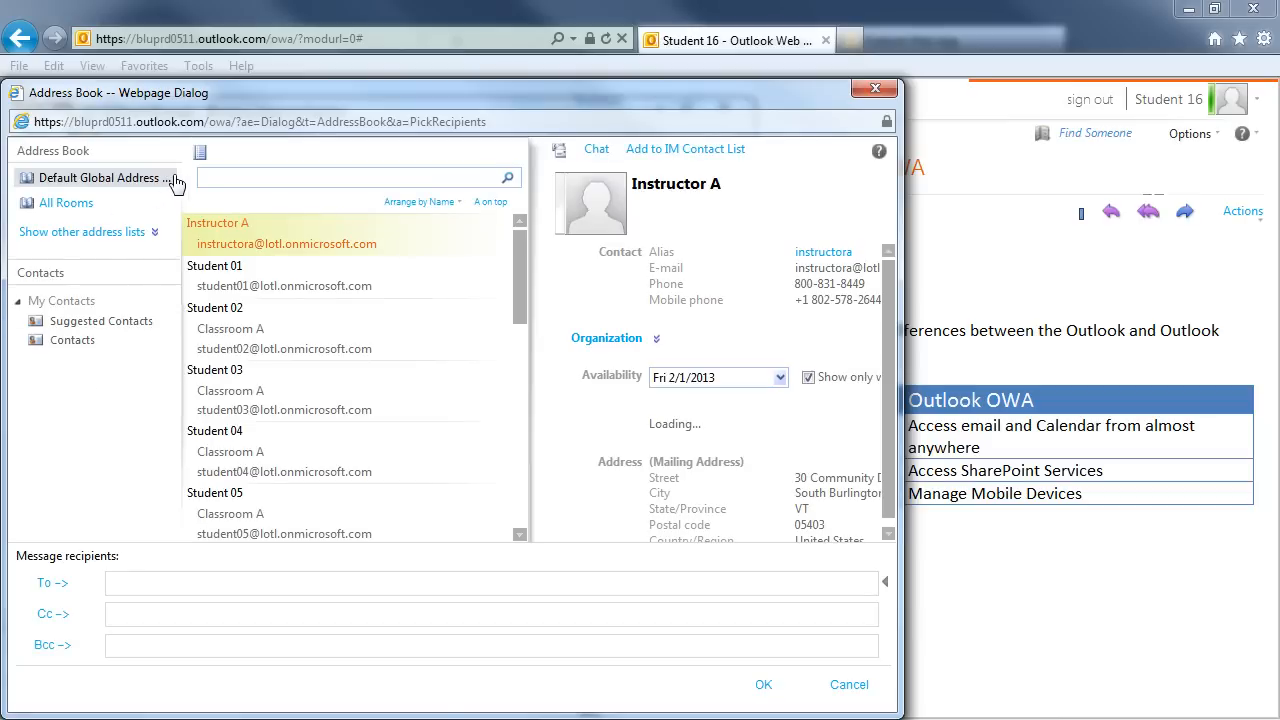
pyautogui.doubleClick(256, 248)
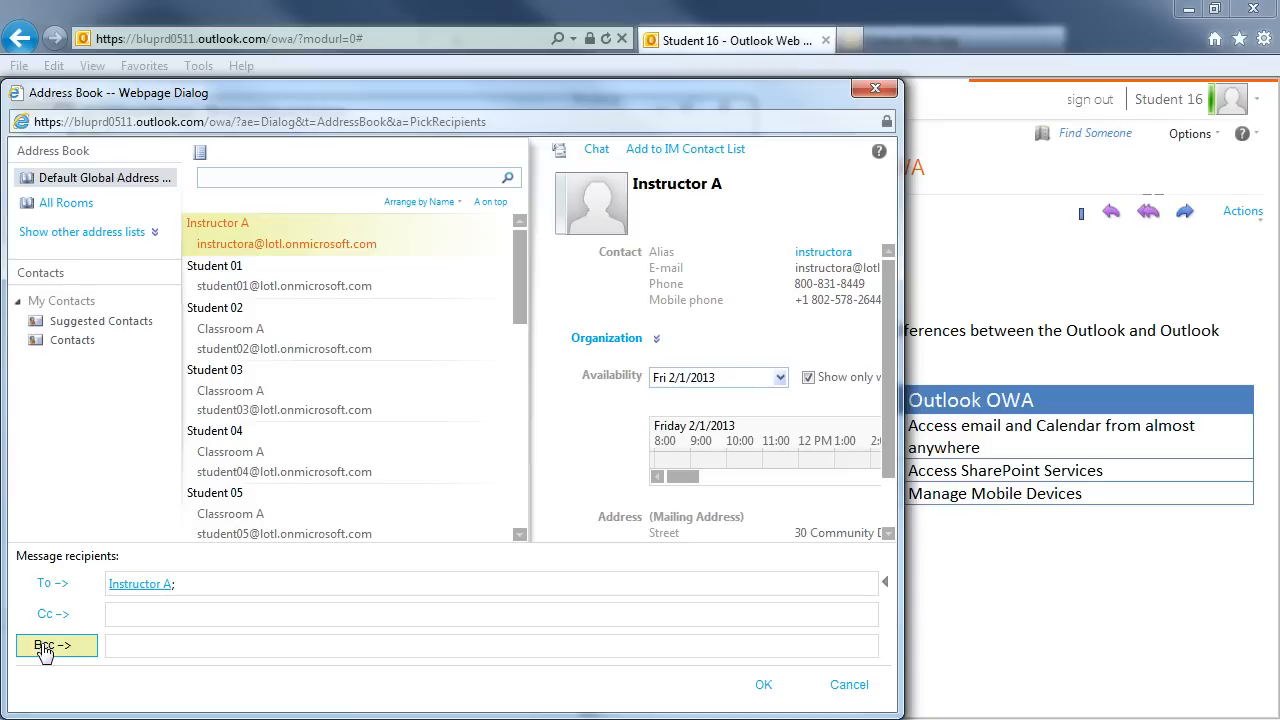
pyautogui.click(760, 690)
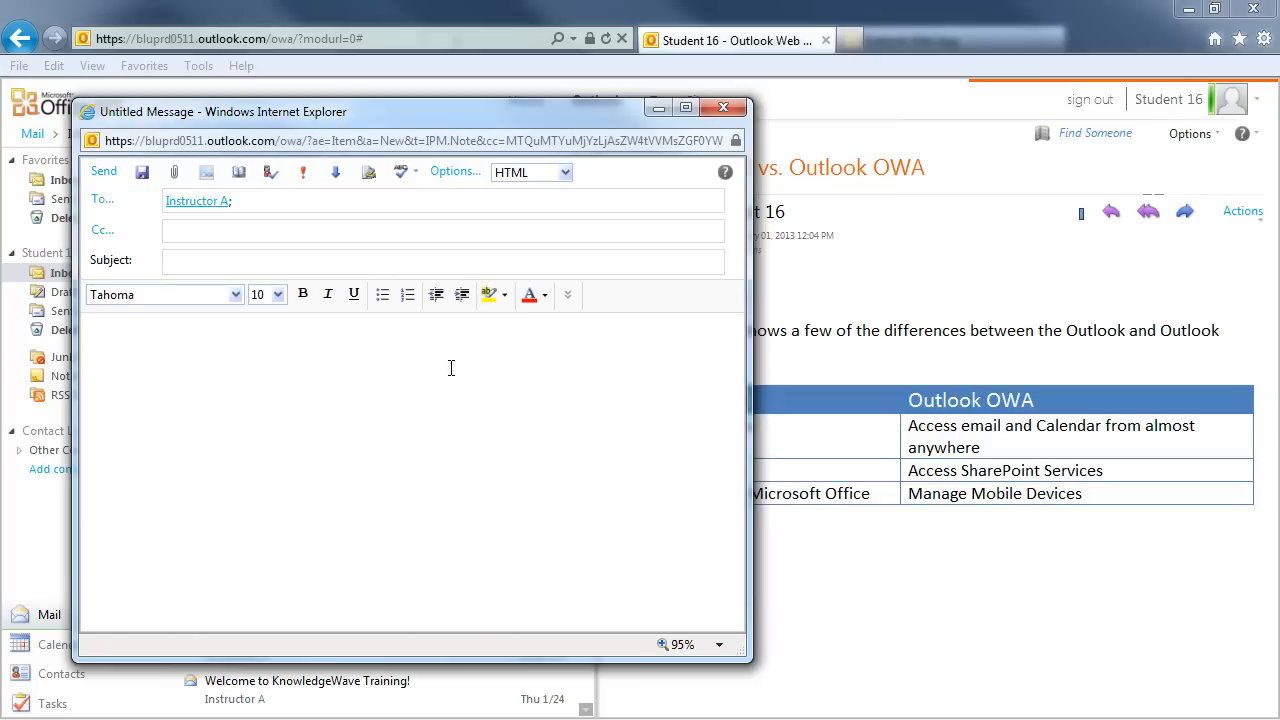
pyautogui.moveTo(216, 208)
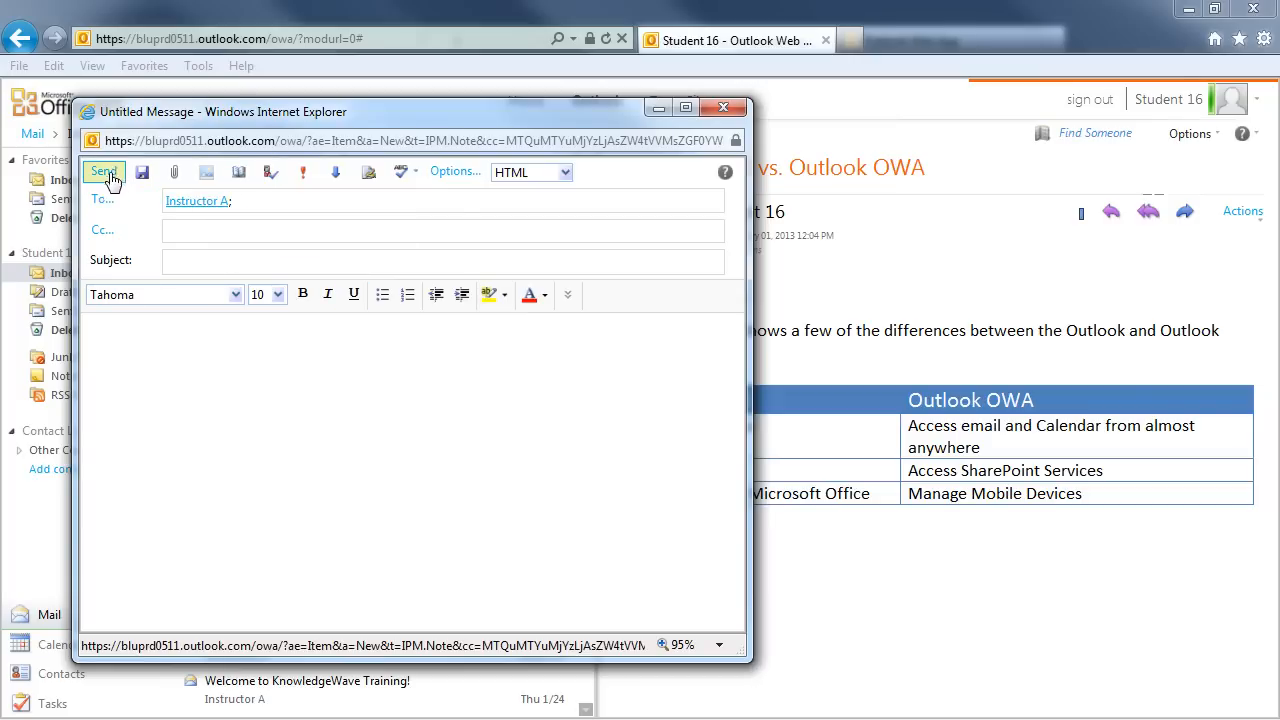
pyautogui.click(726, 110)
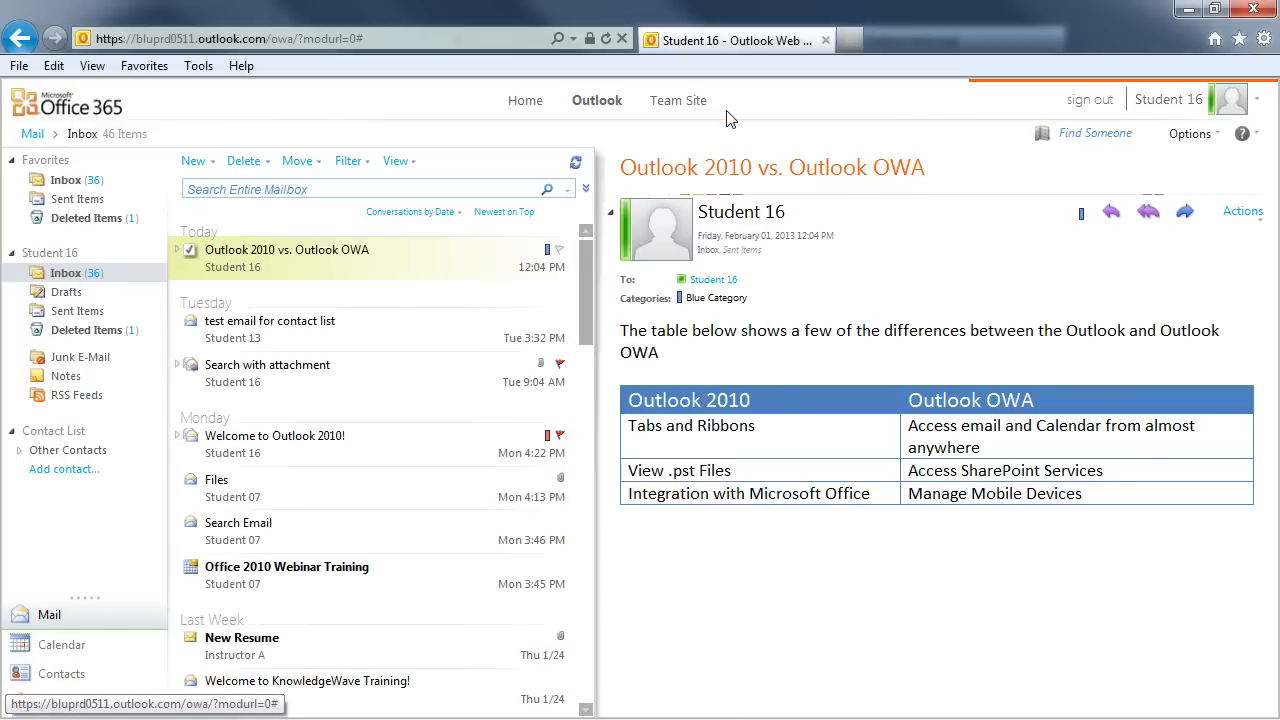
# - Open a blank meeting request form to examine its fields, and close it without sending
pyautogui.click(211, 166)
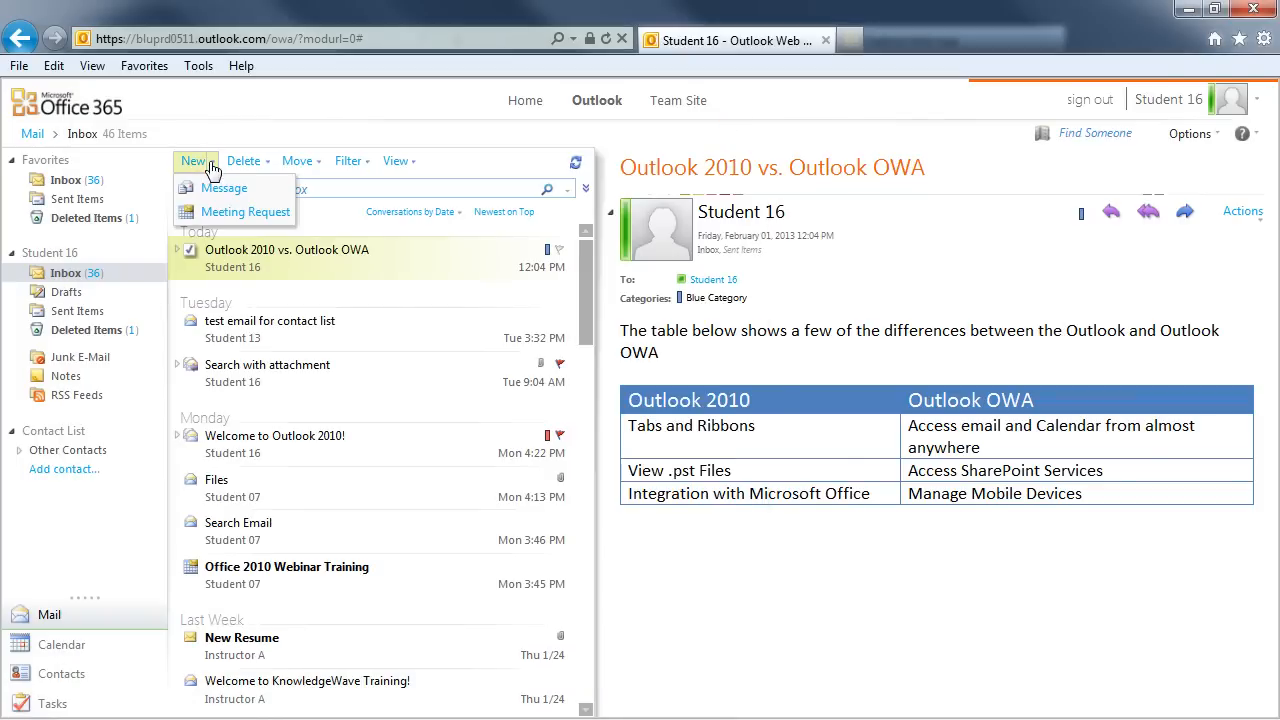
pyautogui.click(230, 213)
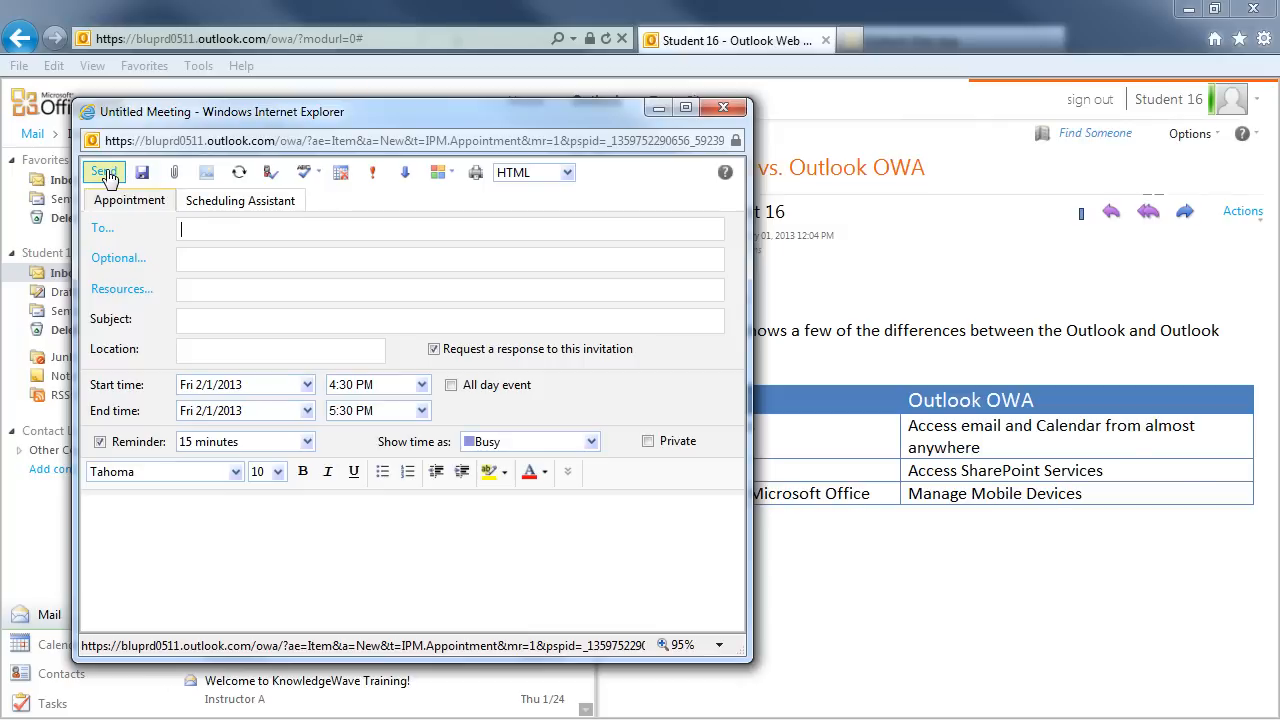
pyautogui.click(724, 108)
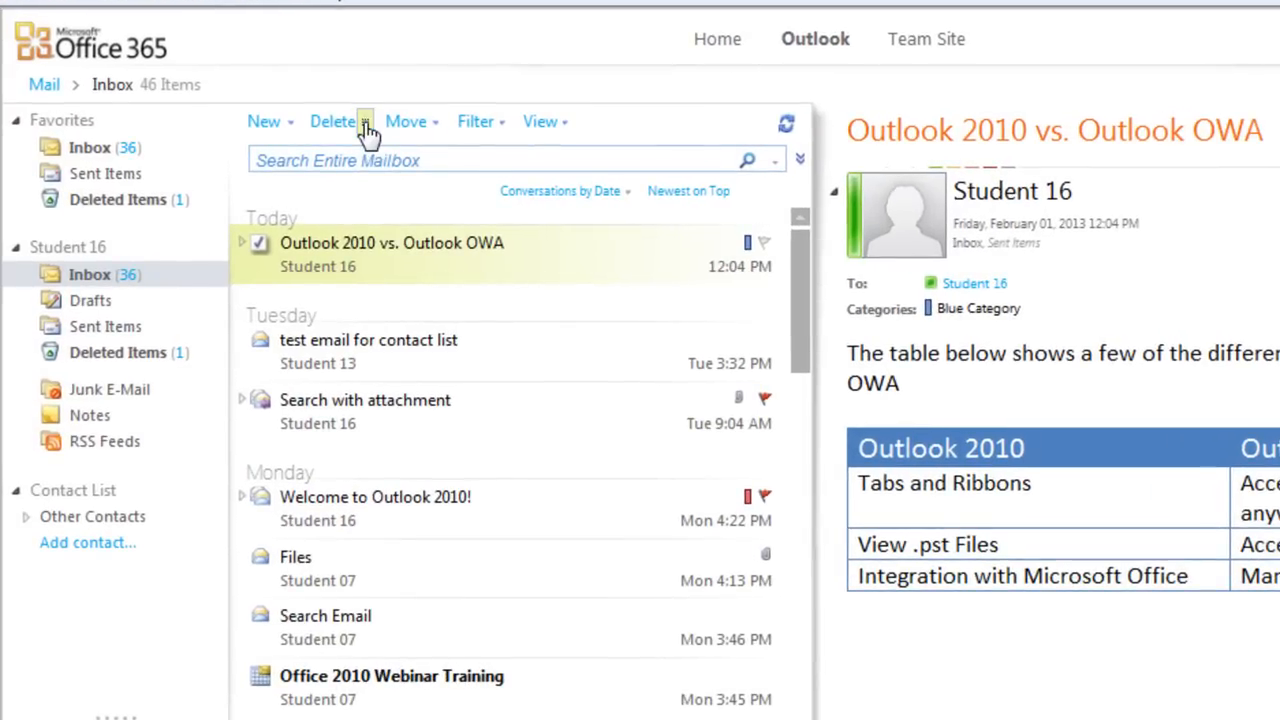
# - Review the available options for deleting, moving and filtering inbox messages
pyautogui.click(266, 162)
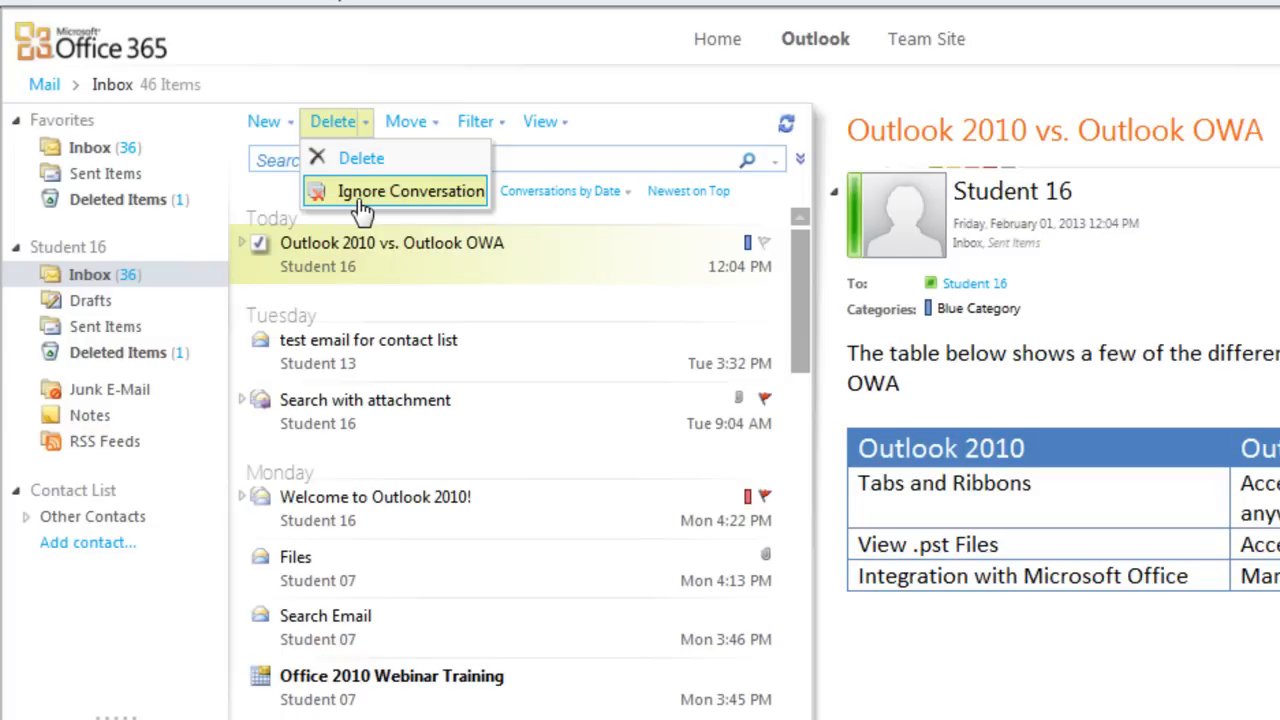
pyautogui.click(432, 128)
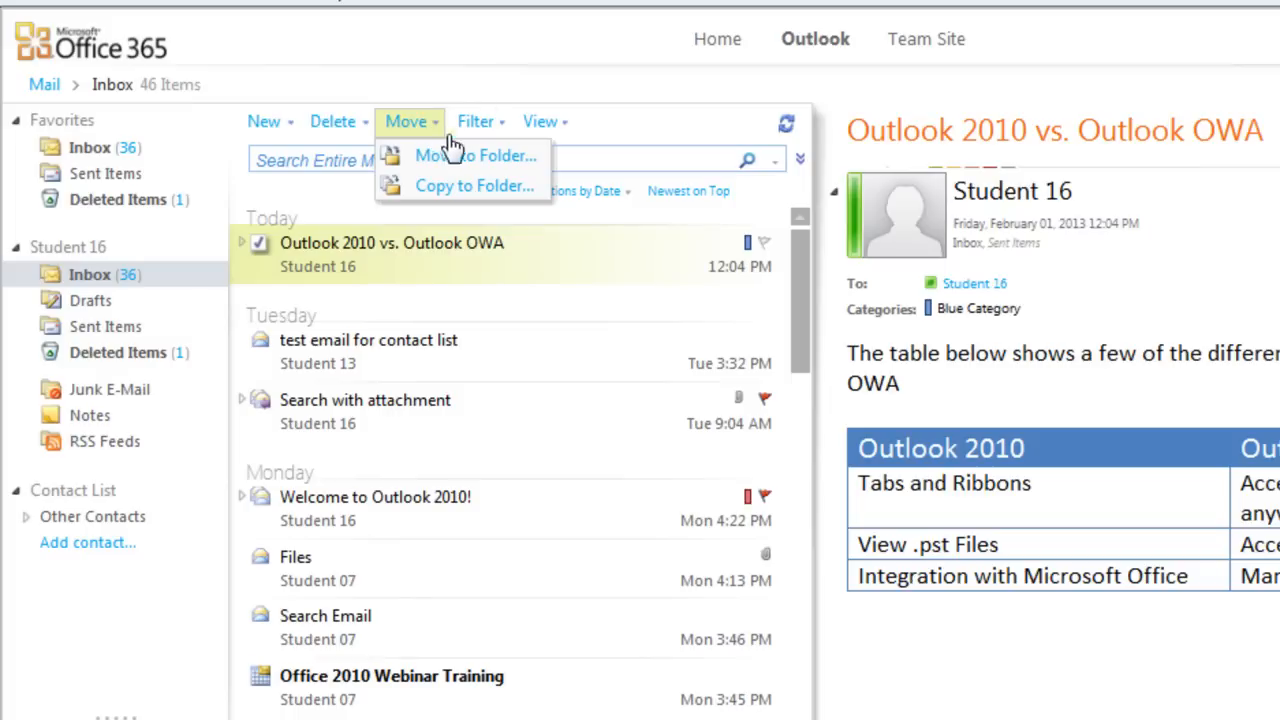
pyautogui.click(498, 130)
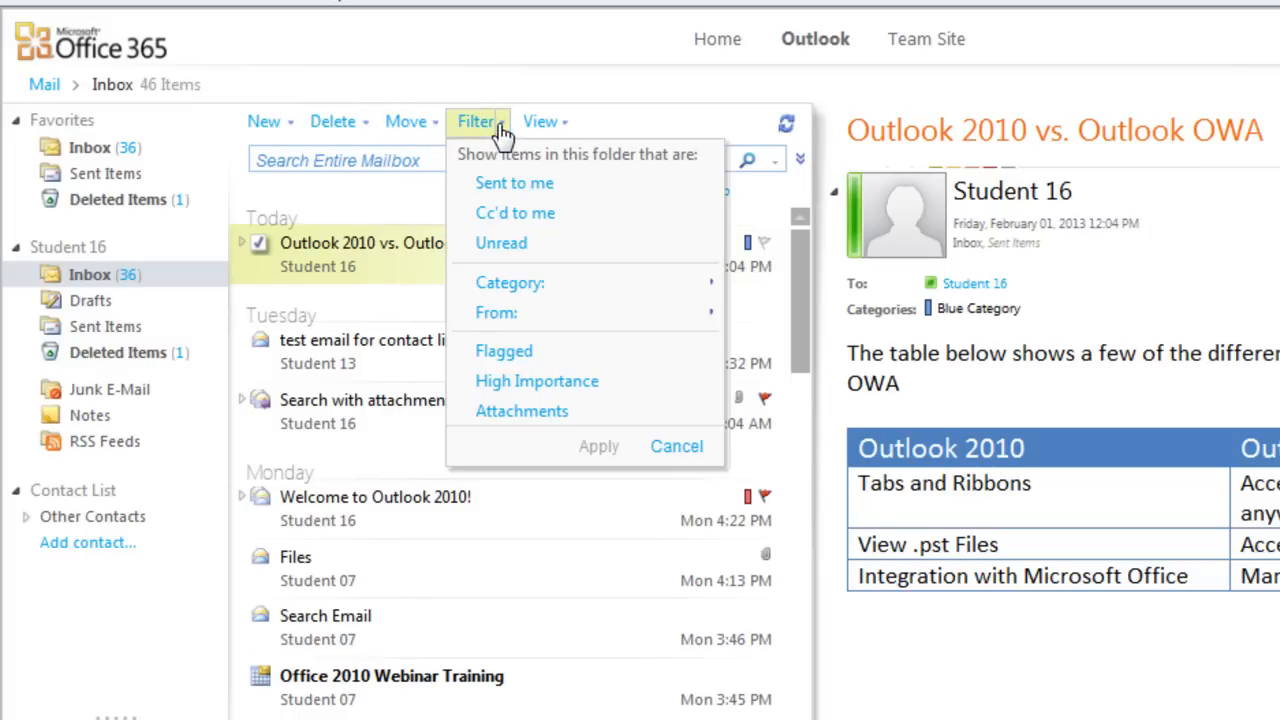
# - Try the reading pane at Bottom and Off, and set it back to Right
pyautogui.click(563, 130)
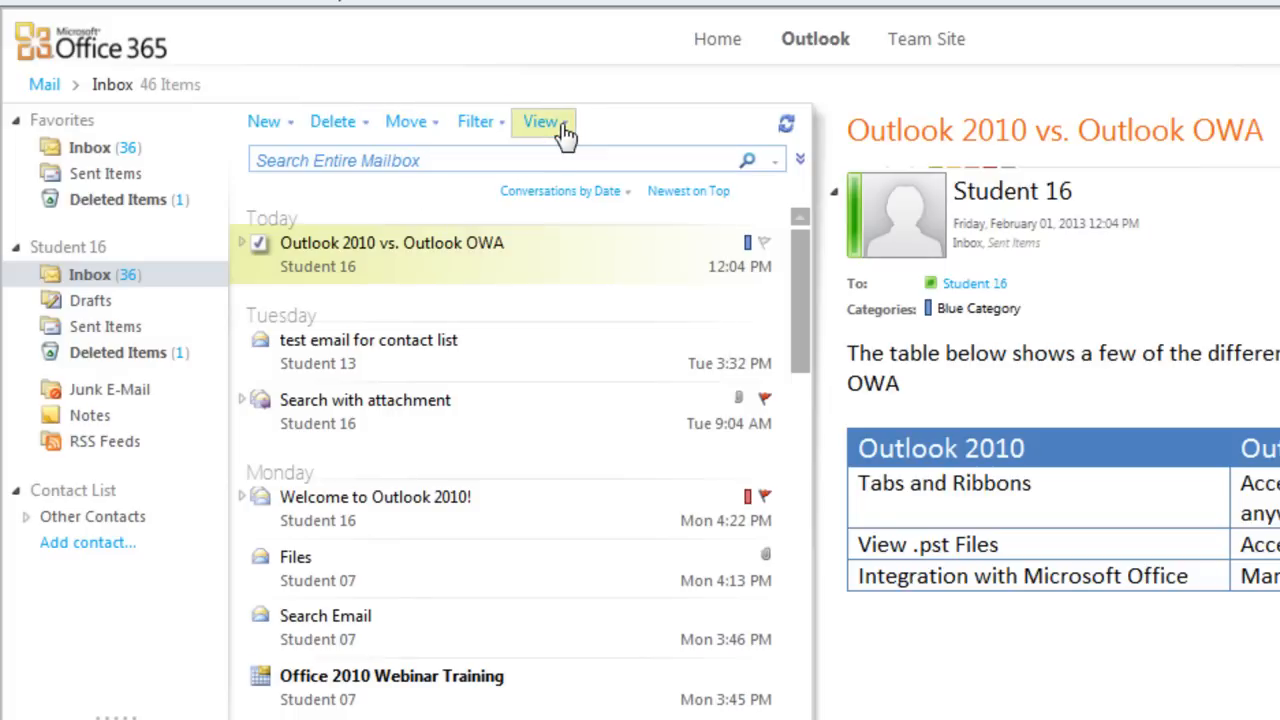
pyautogui.click(563, 130)
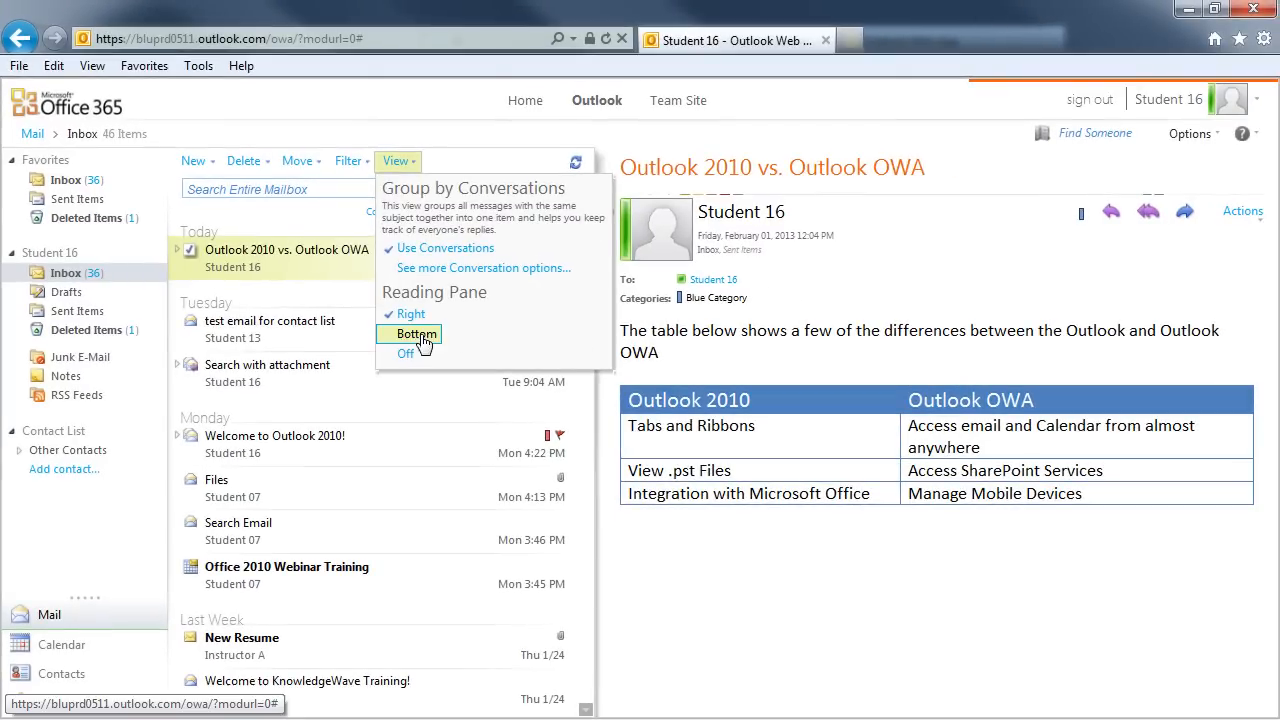
pyautogui.click(416, 334)
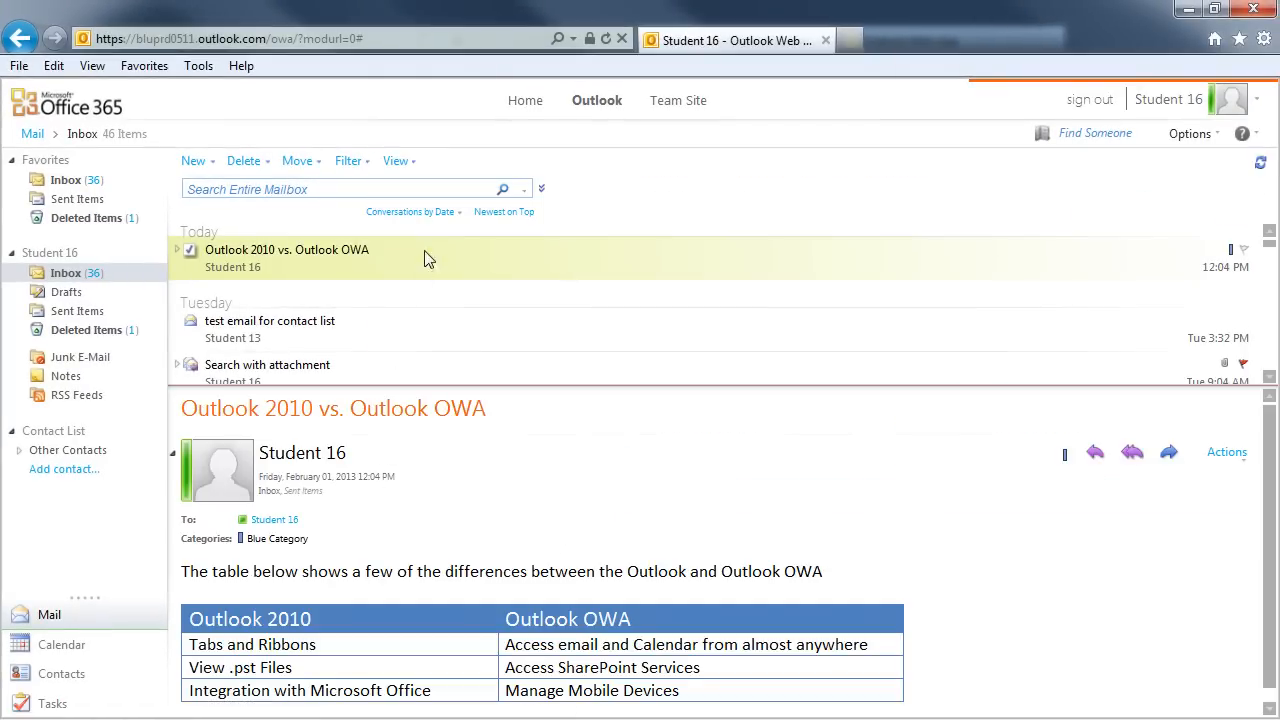
pyautogui.click(400, 162)
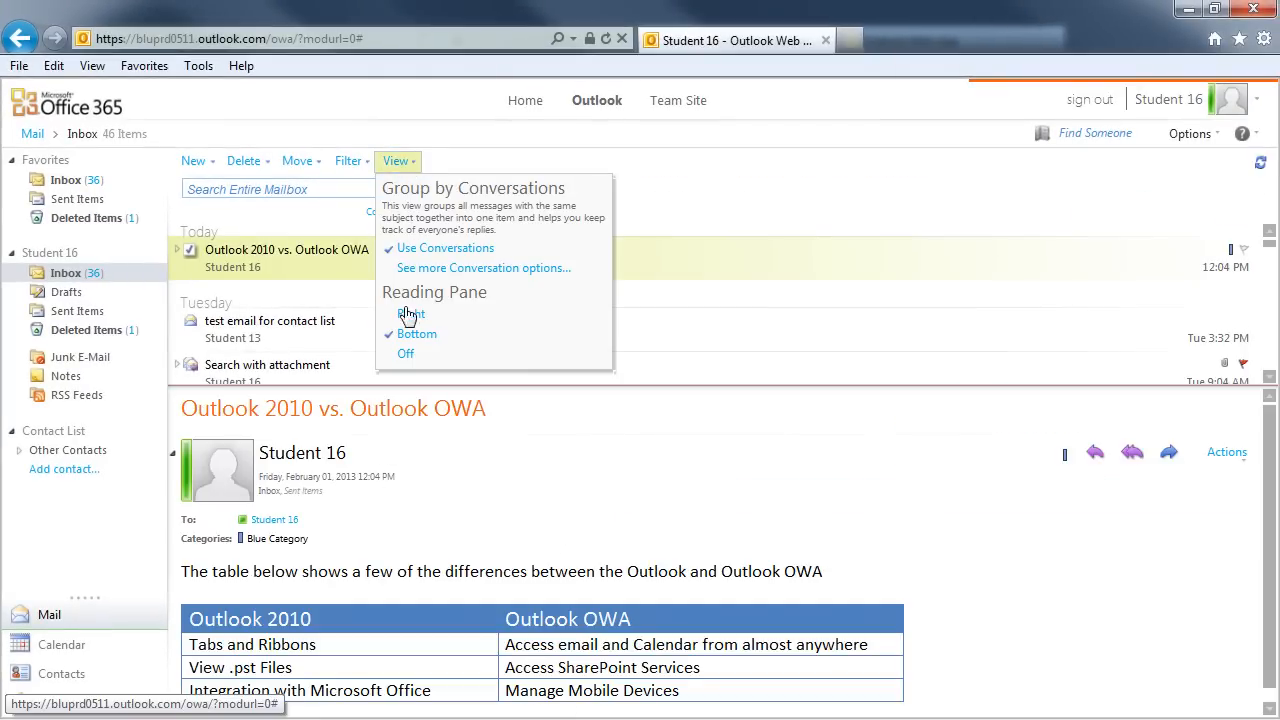
pyautogui.click(403, 355)
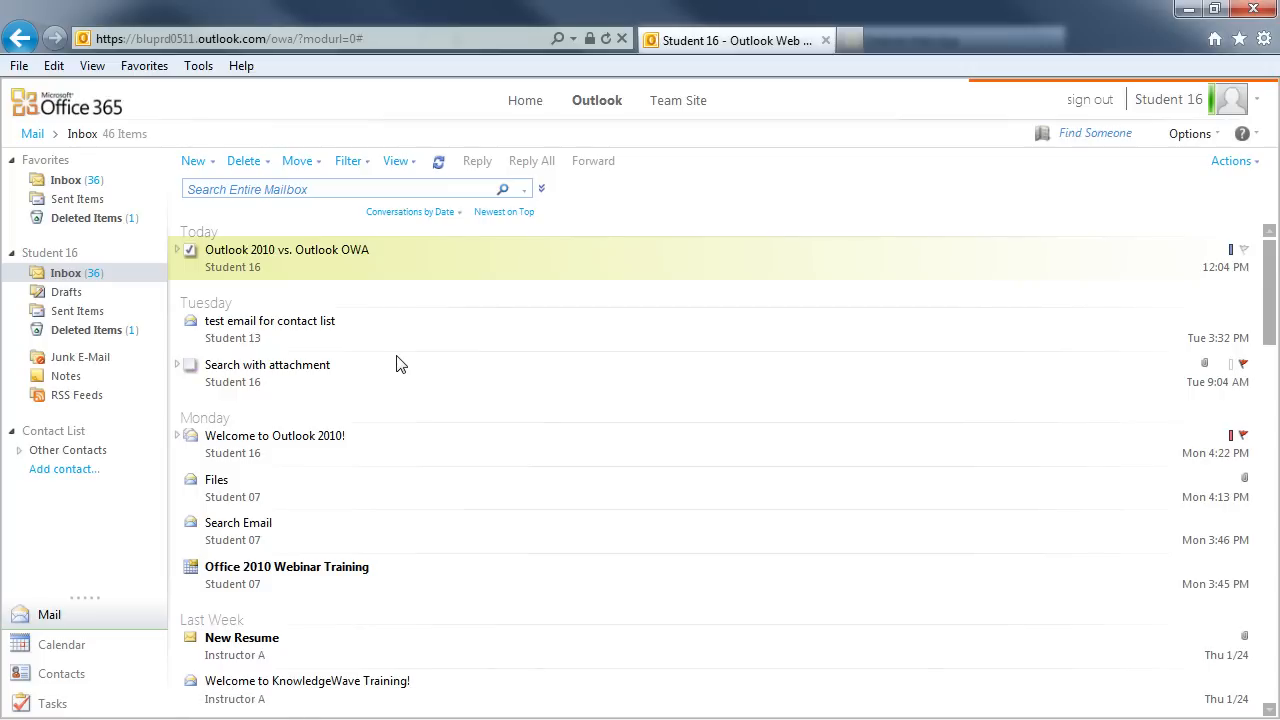
pyautogui.click(408, 168)
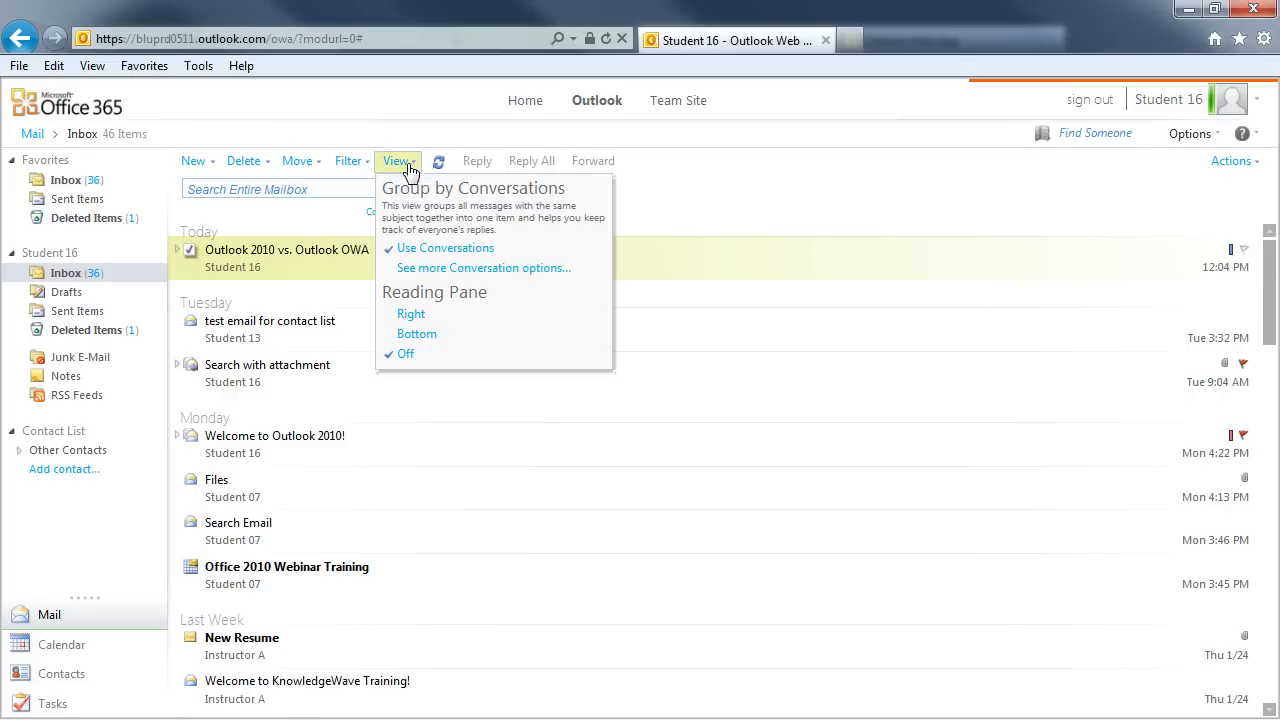
pyautogui.click(403, 316)
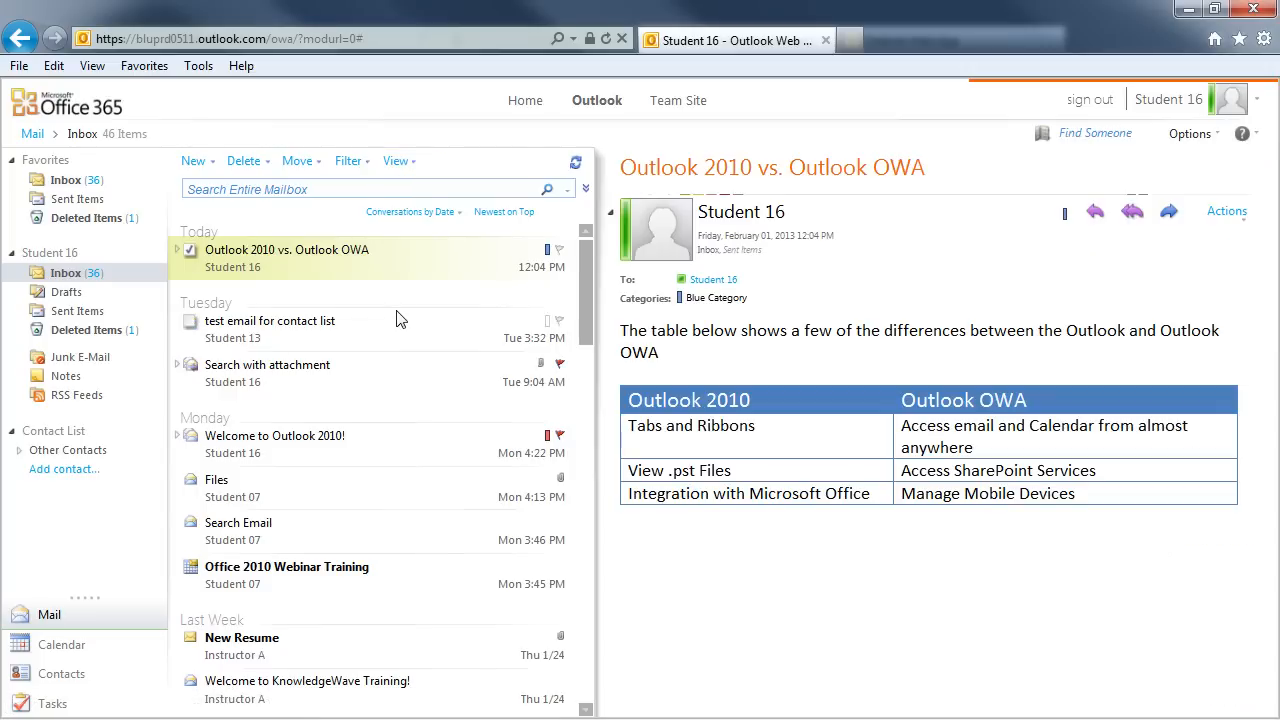
# - Expand and collapse the "Search with attachment" conversation, and view the sort criteria offered for the message list
pyautogui.click(178, 373)
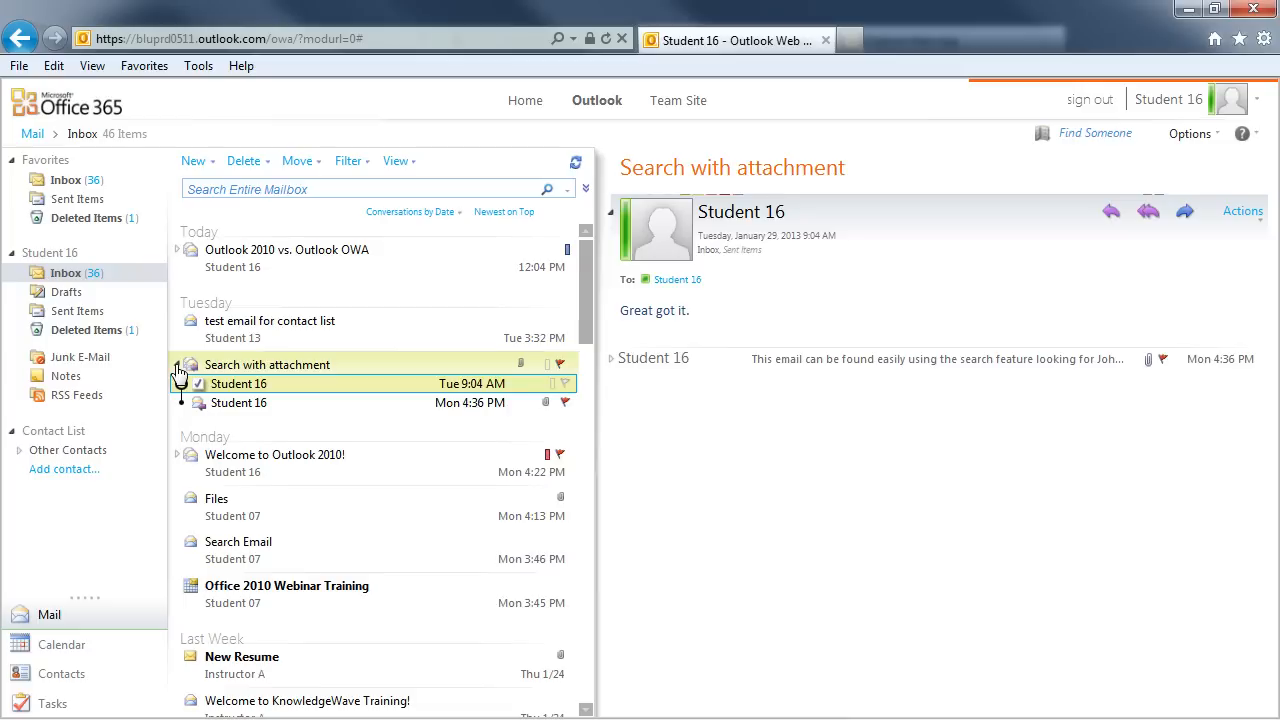
pyautogui.click(178, 366)
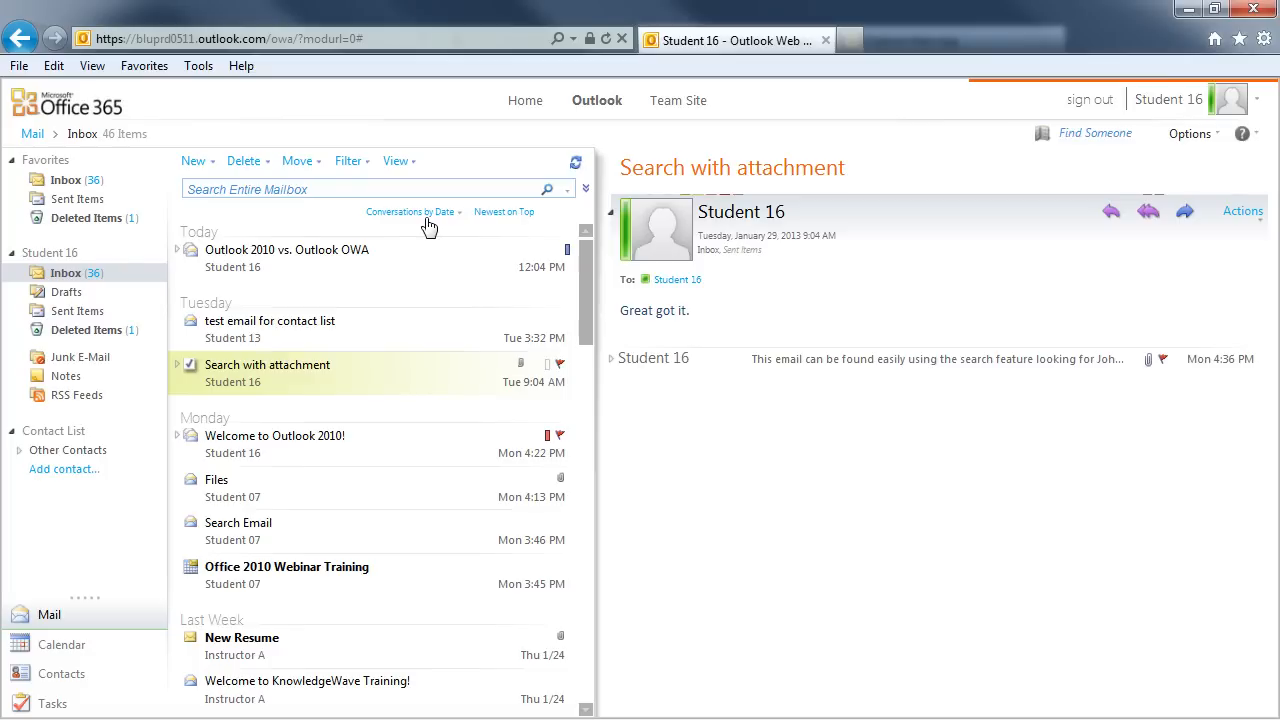
pyautogui.click(459, 215)
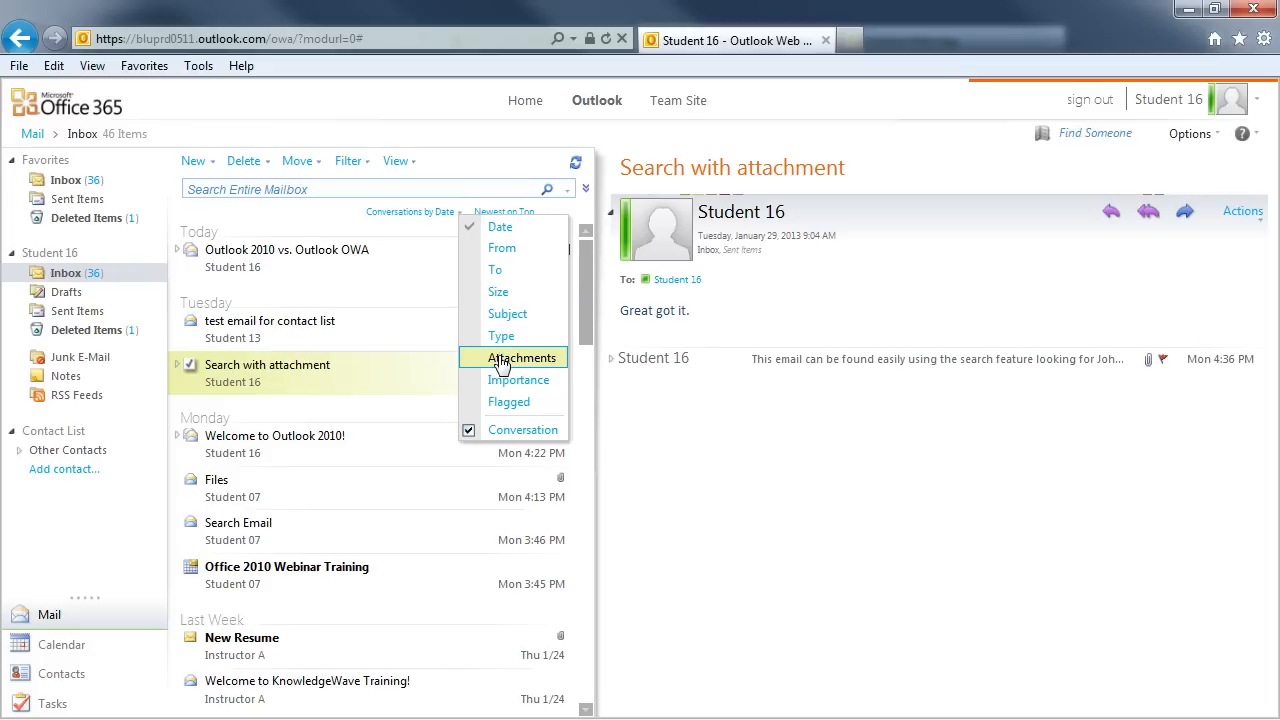
pyautogui.click(443, 287)
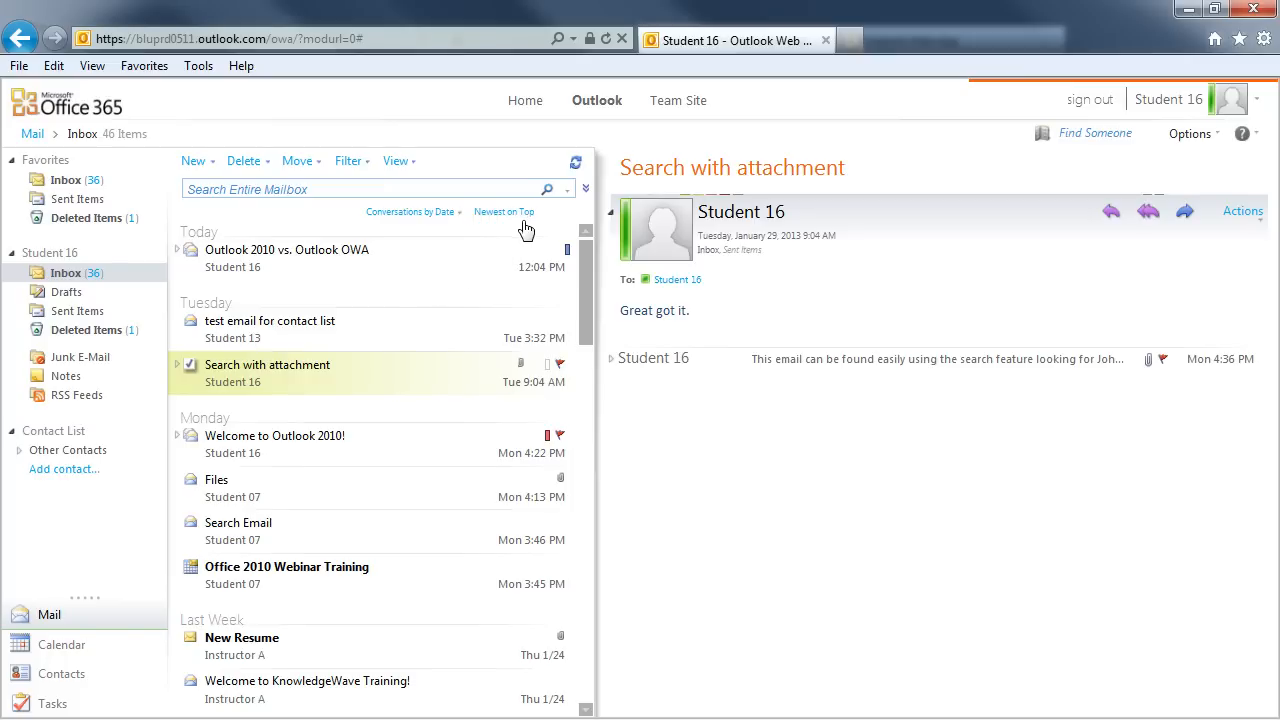
pyautogui.click(482, 248)
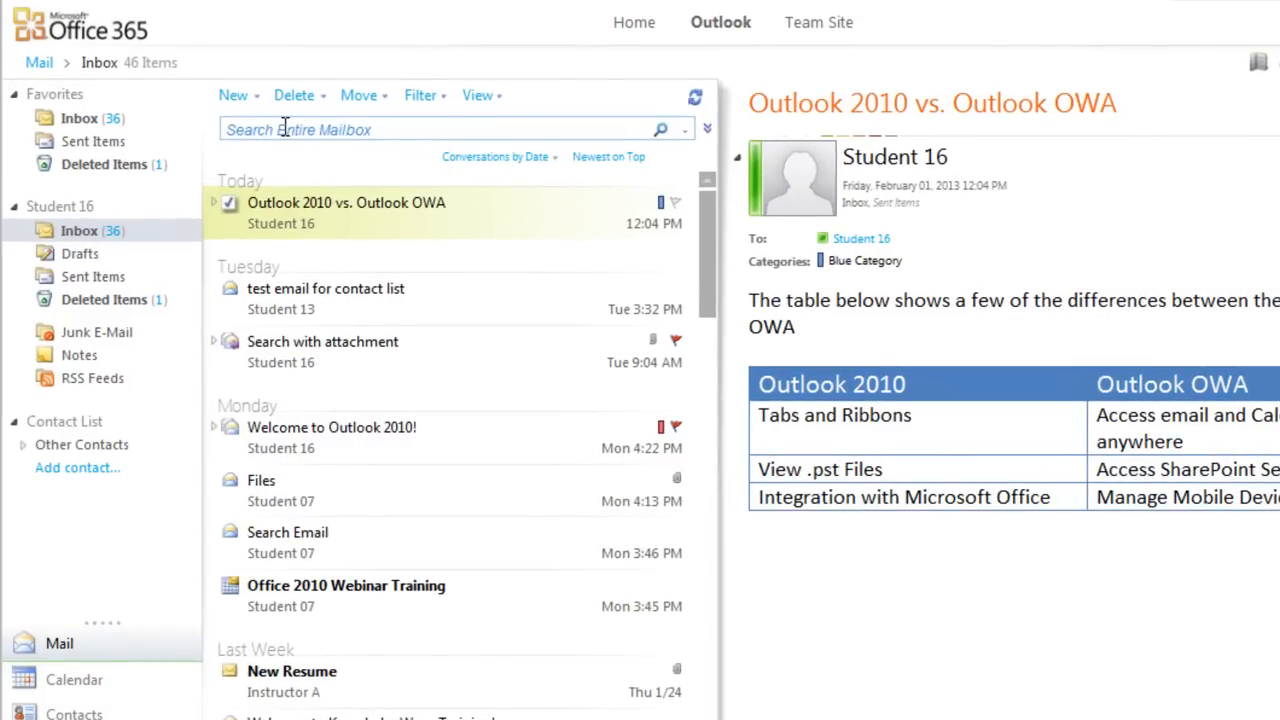
# - Search the entire mailbox for messages containing a person's first name
pyautogui.click(244, 178)
pyautogui.write('john')
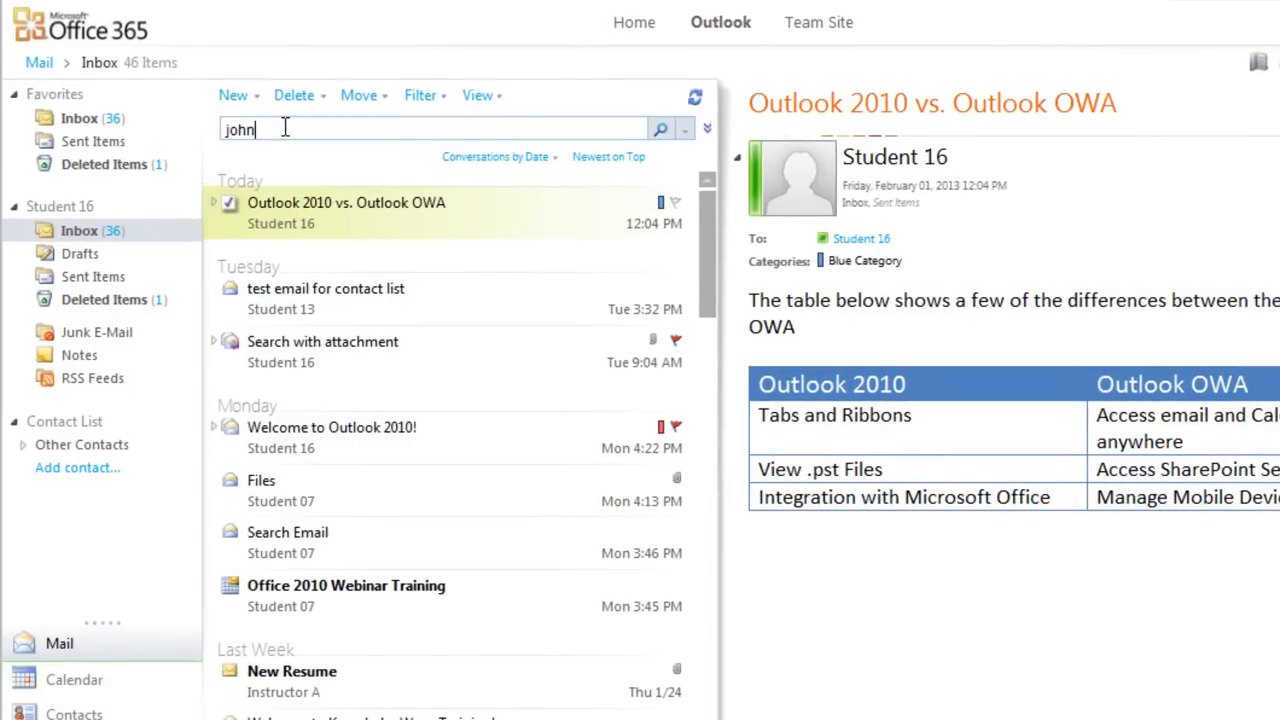
pyautogui.click(663, 134)
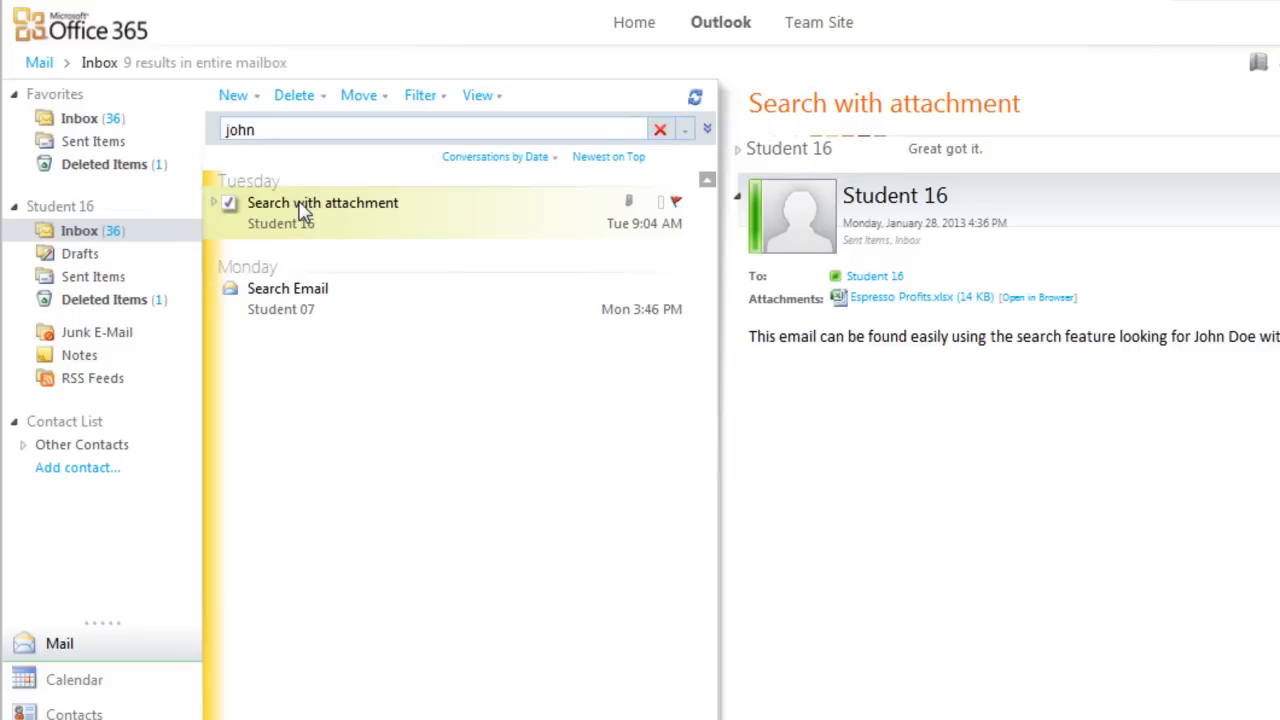
# - Show and hide the advanced search criteria, and clear the mailbox search
pyautogui.click(707, 132)
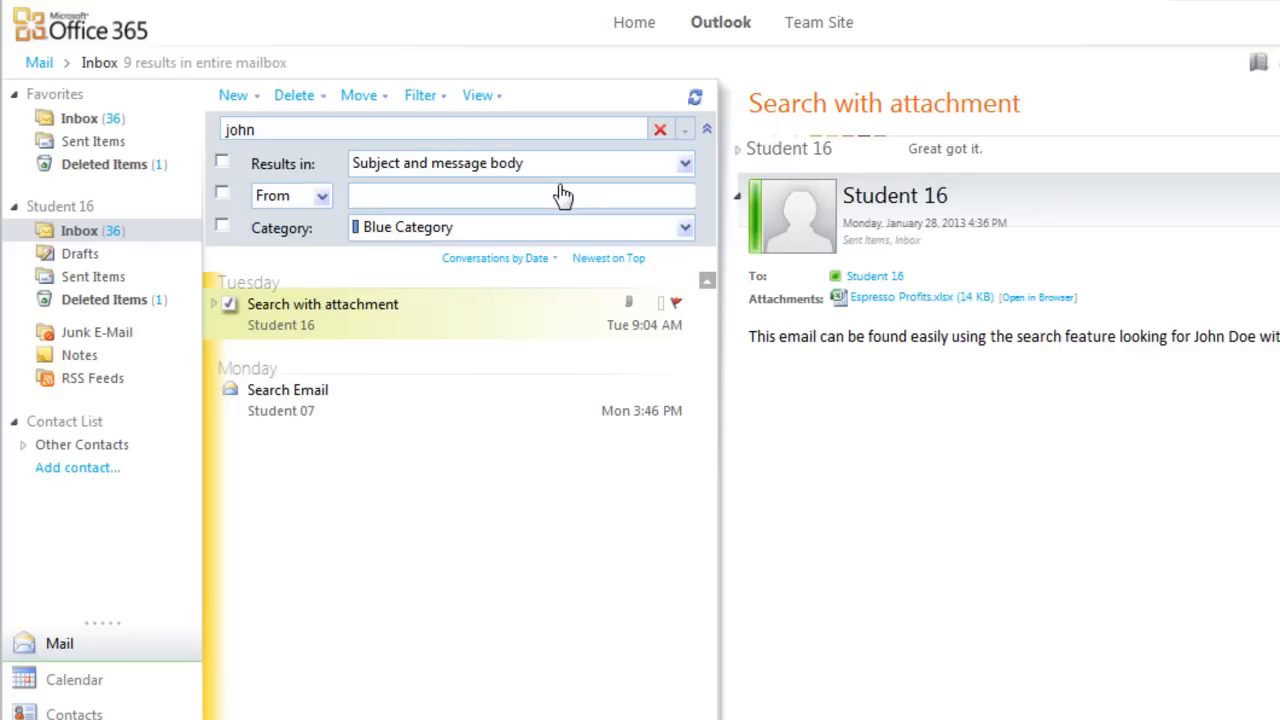
pyautogui.click(707, 132)
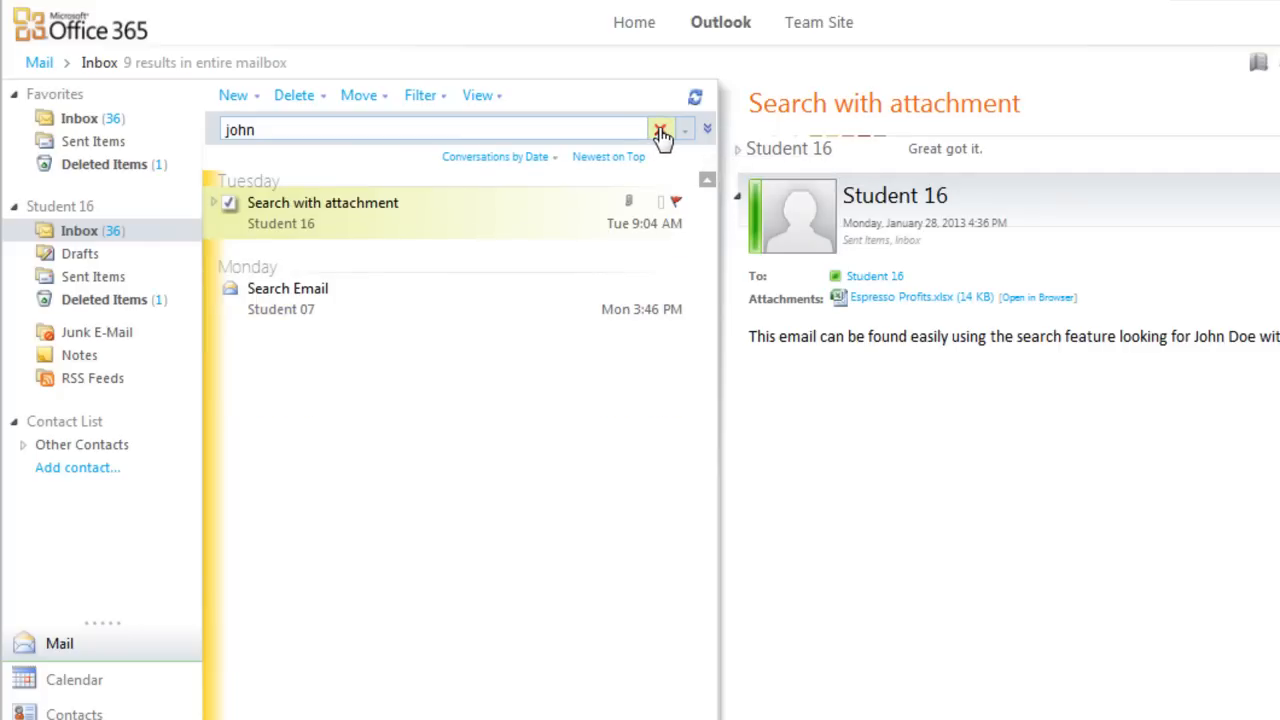
pyautogui.click(661, 134)
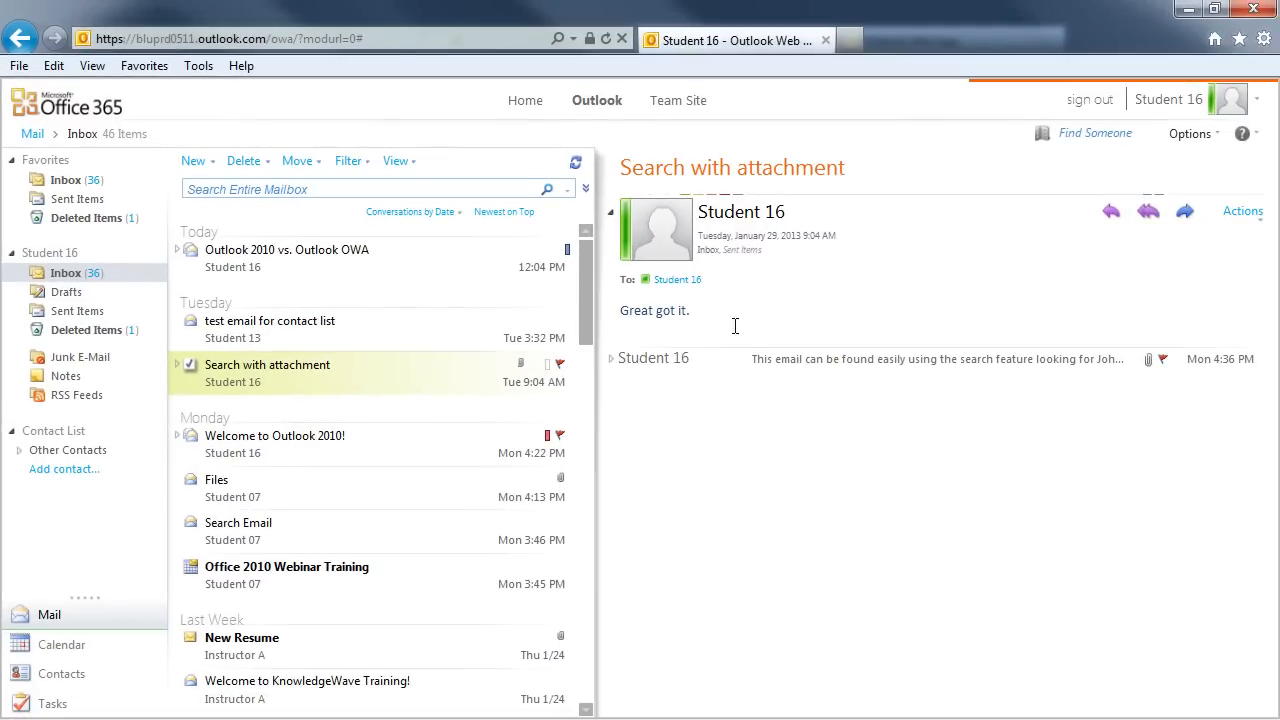
# - Open the "Outlook 2010 vs. Outlook OWA" message and view the actions available for it
pyautogui.click(258, 265)
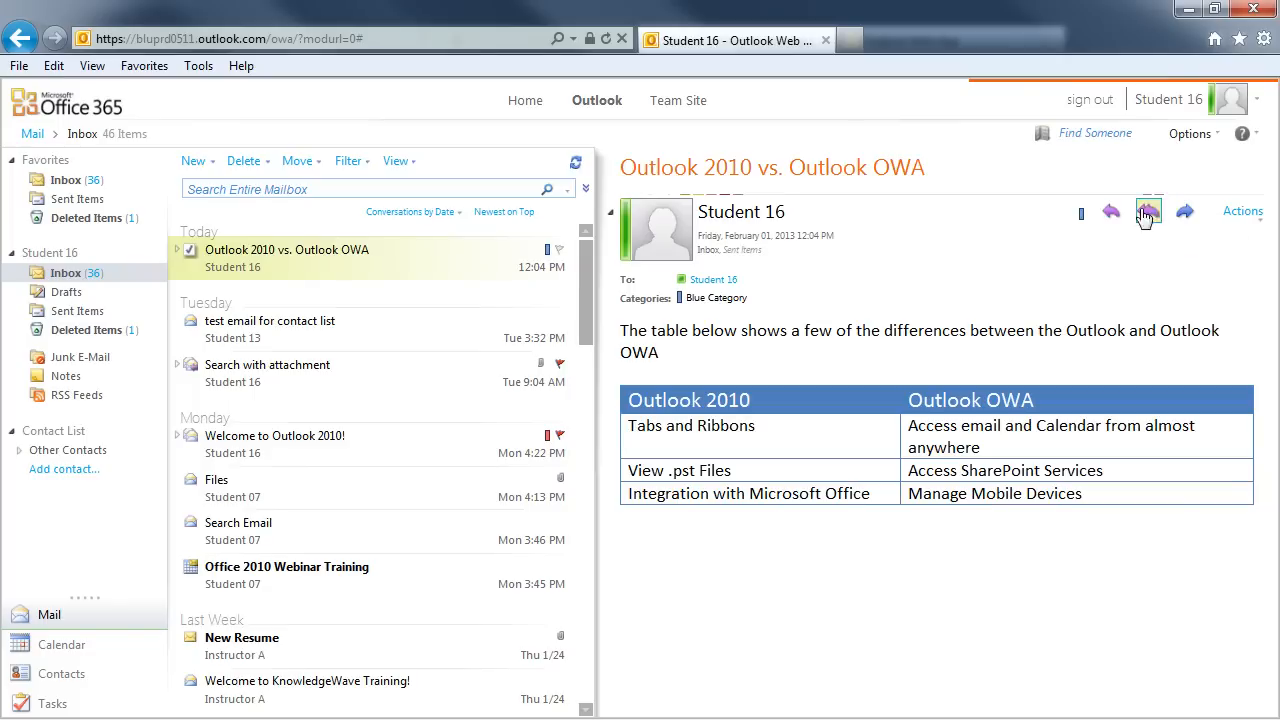
pyautogui.click(1252, 222)
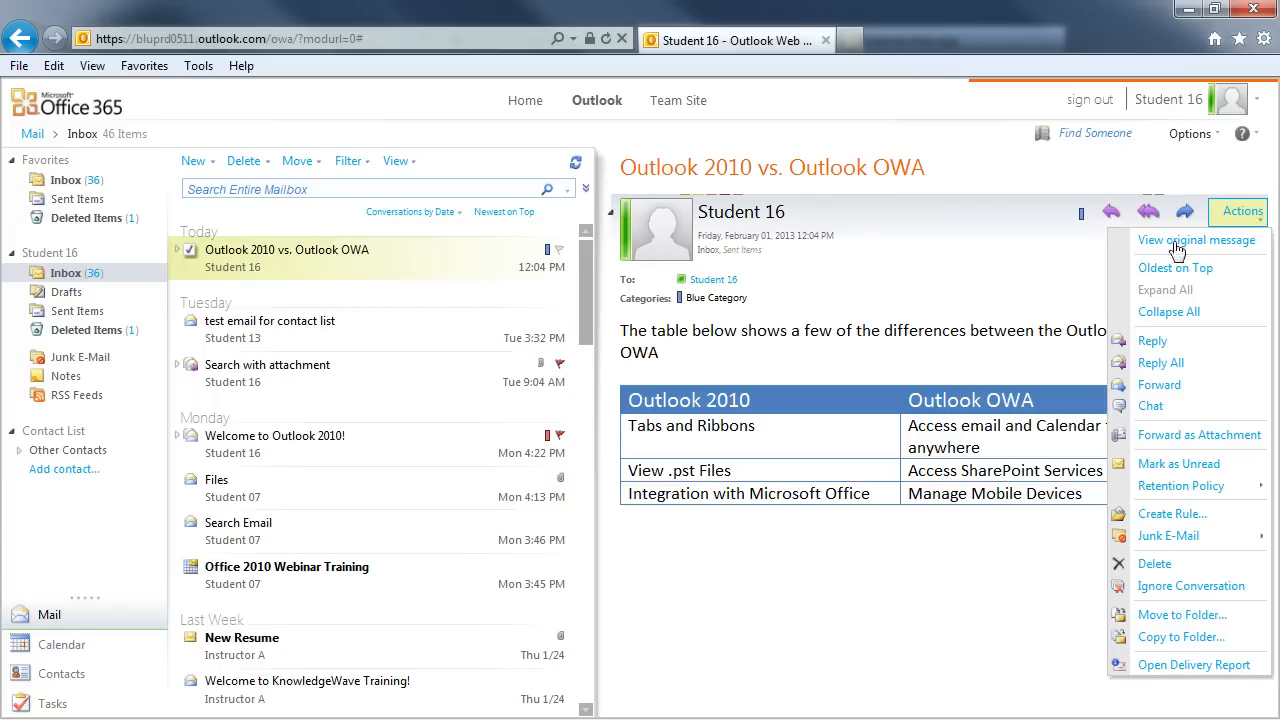
pyautogui.rightClick(335, 271)
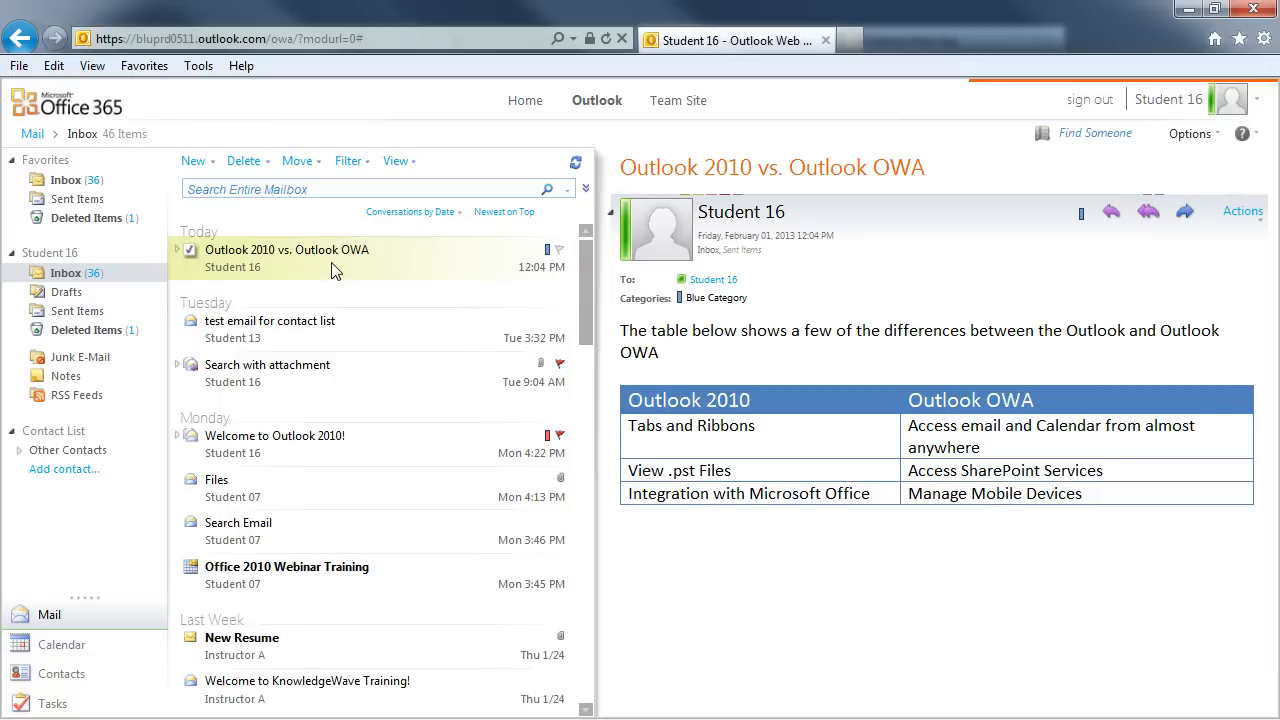
pyautogui.click(421, 260)
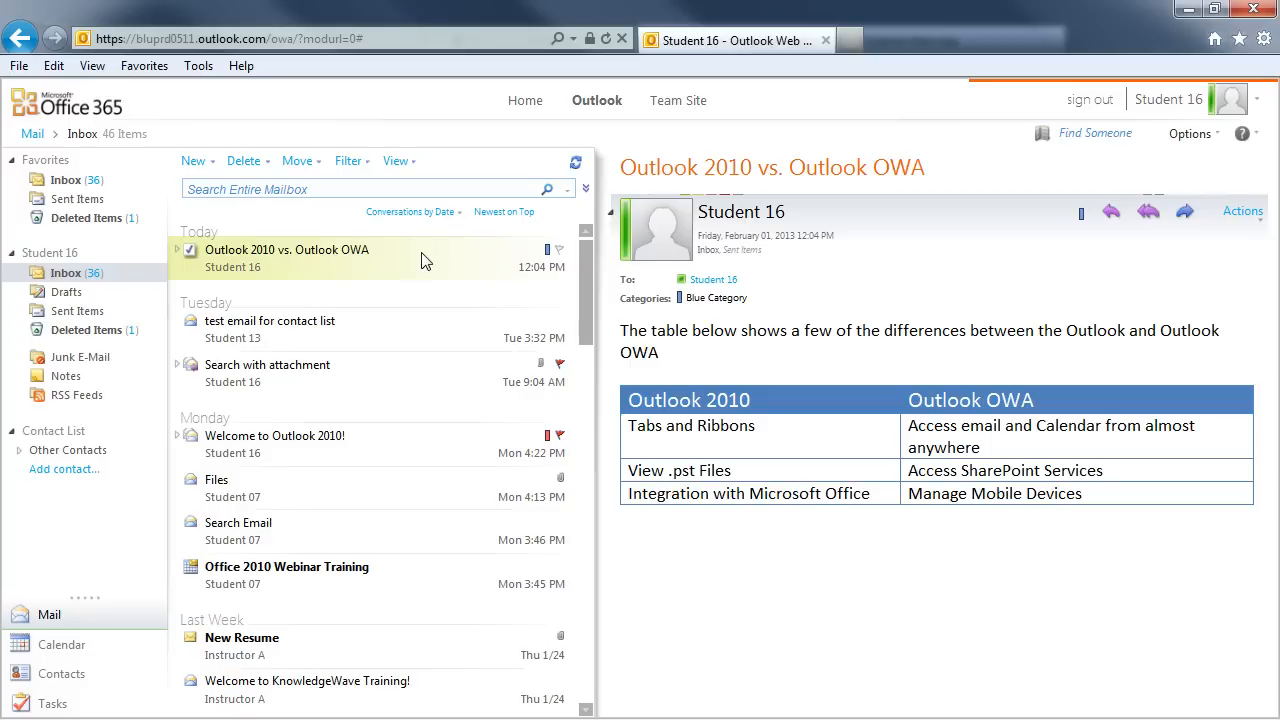
# - Open the full mailbox options and review the Account, Organize E-Mail and Groups pages
pyautogui.click(1220, 140)
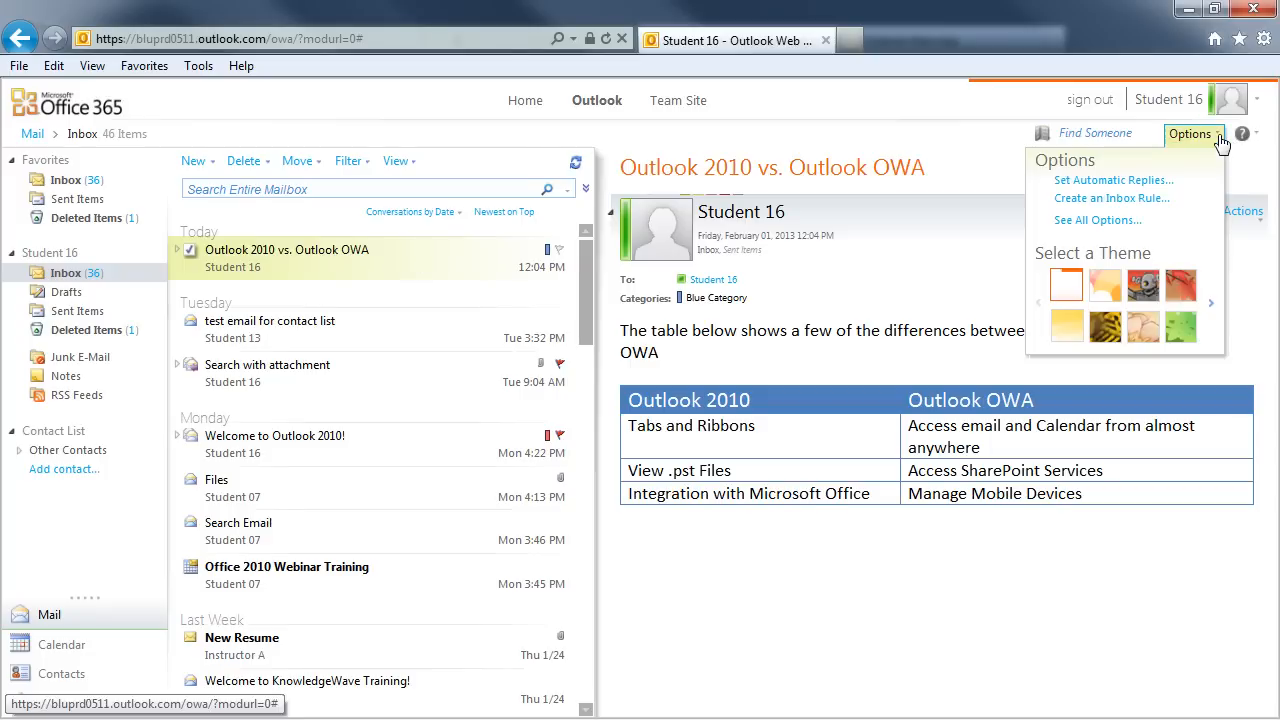
pyautogui.click(1112, 221)
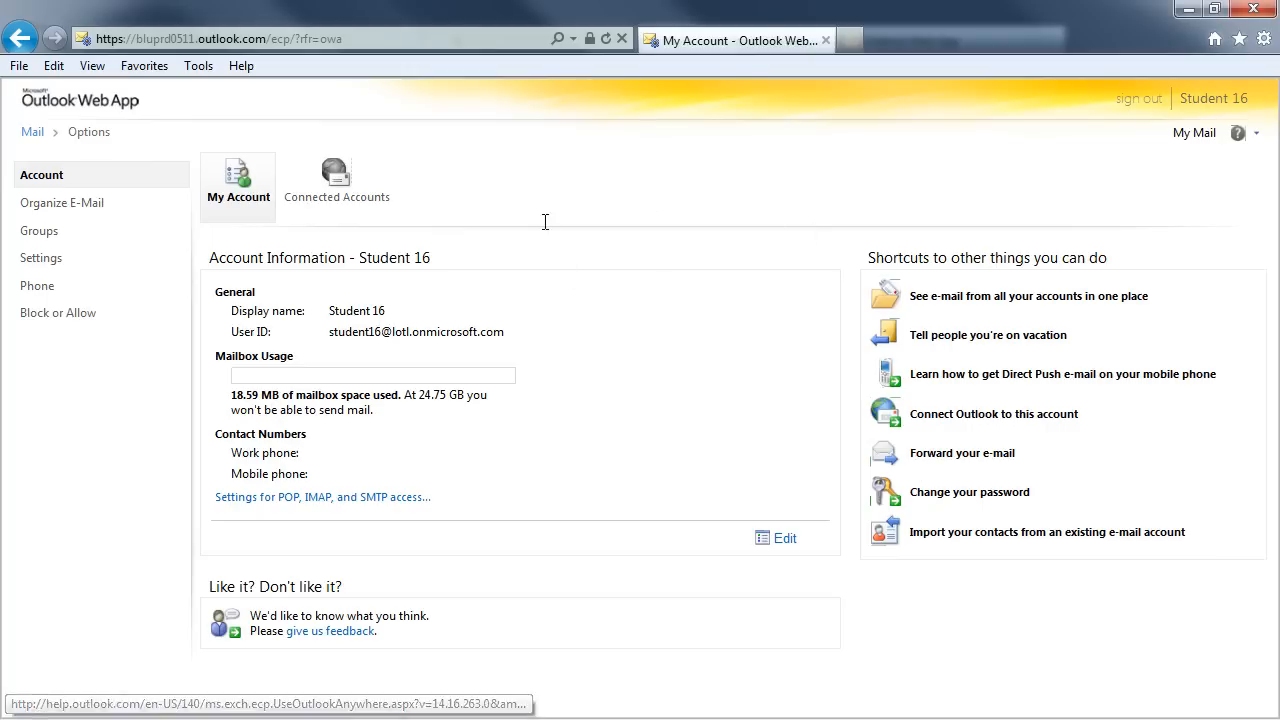
pyautogui.click(86, 208)
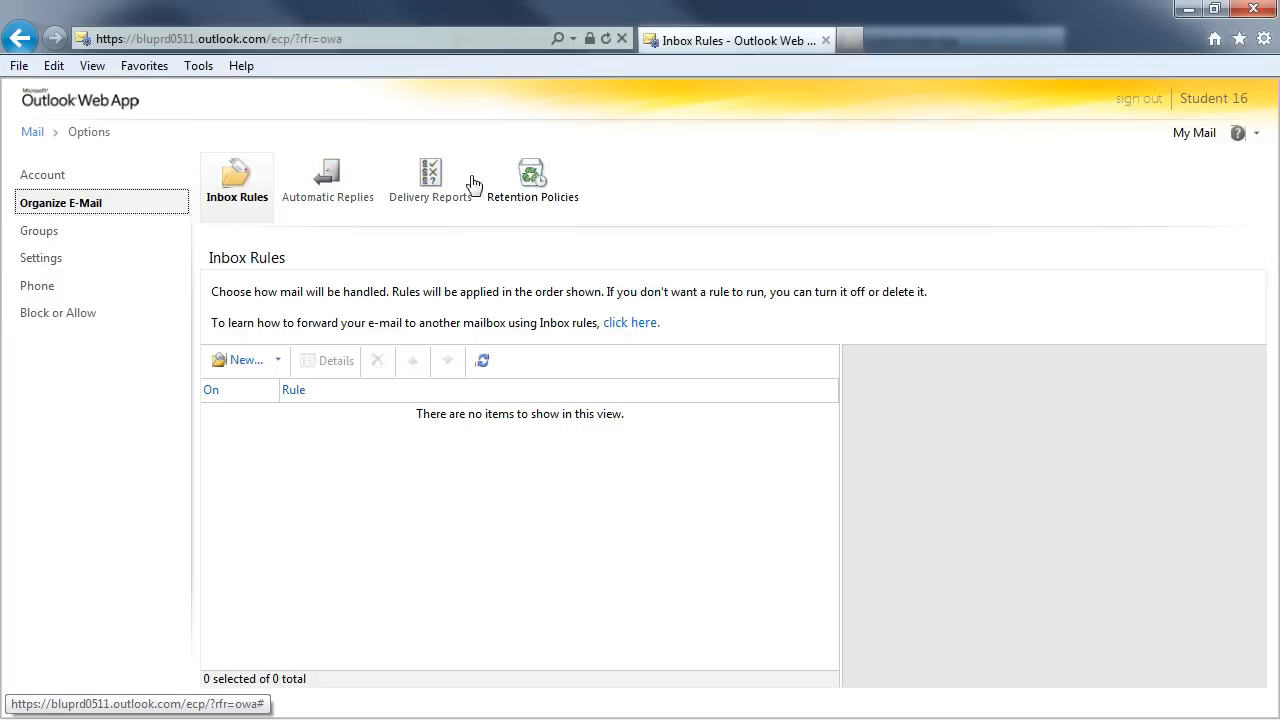
pyautogui.click(46, 238)
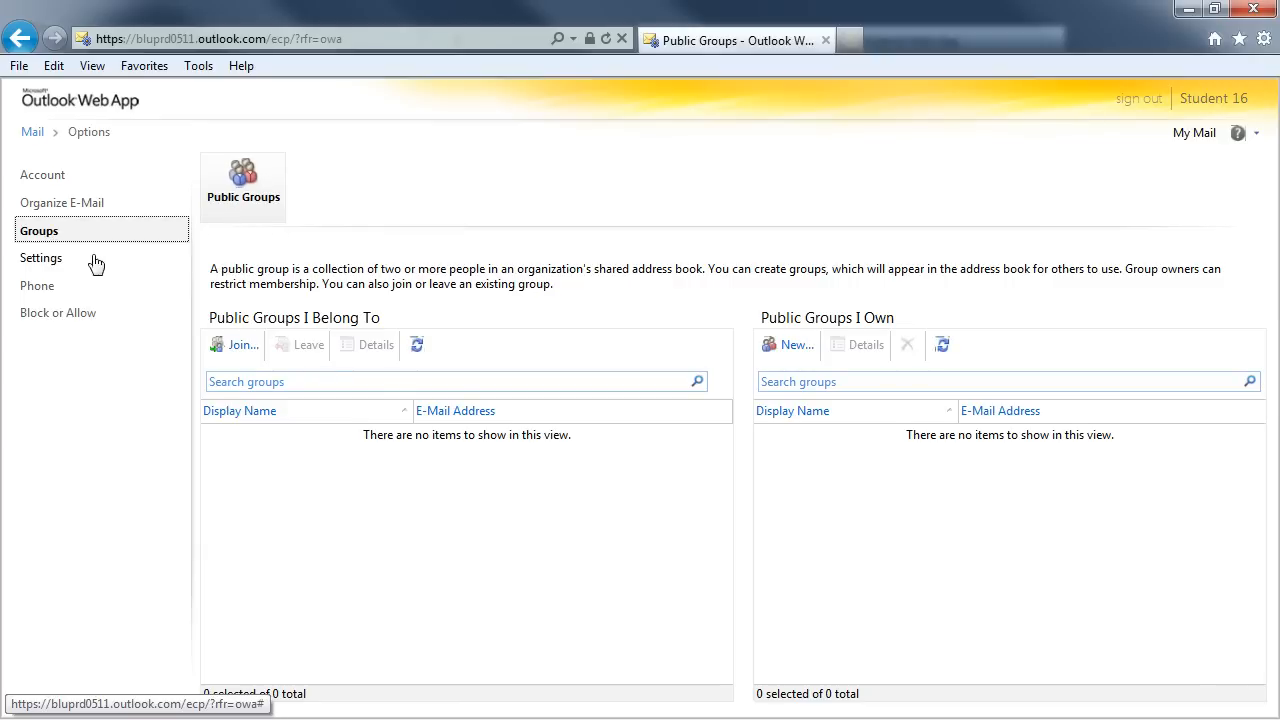
# - Review the Mail and Calendar settings, the Phone page and the Block or Allow page, and return to the mailbox
pyautogui.click(42, 262)
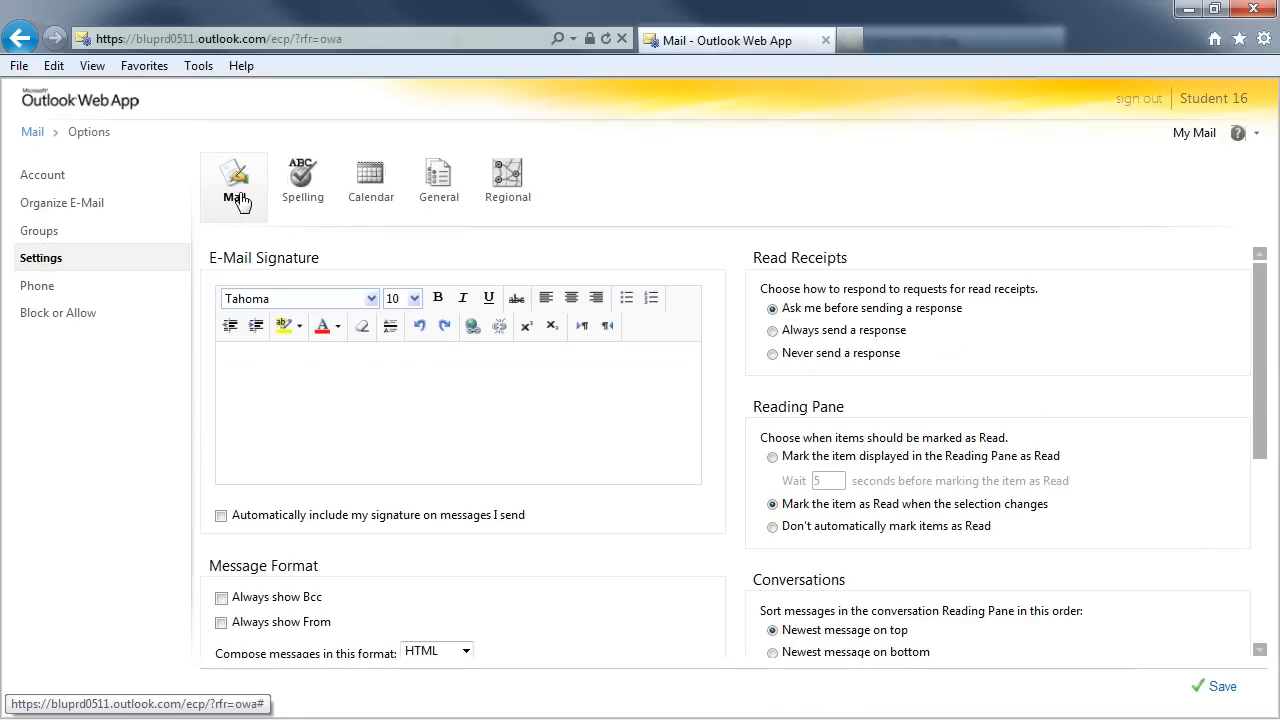
pyautogui.click(370, 192)
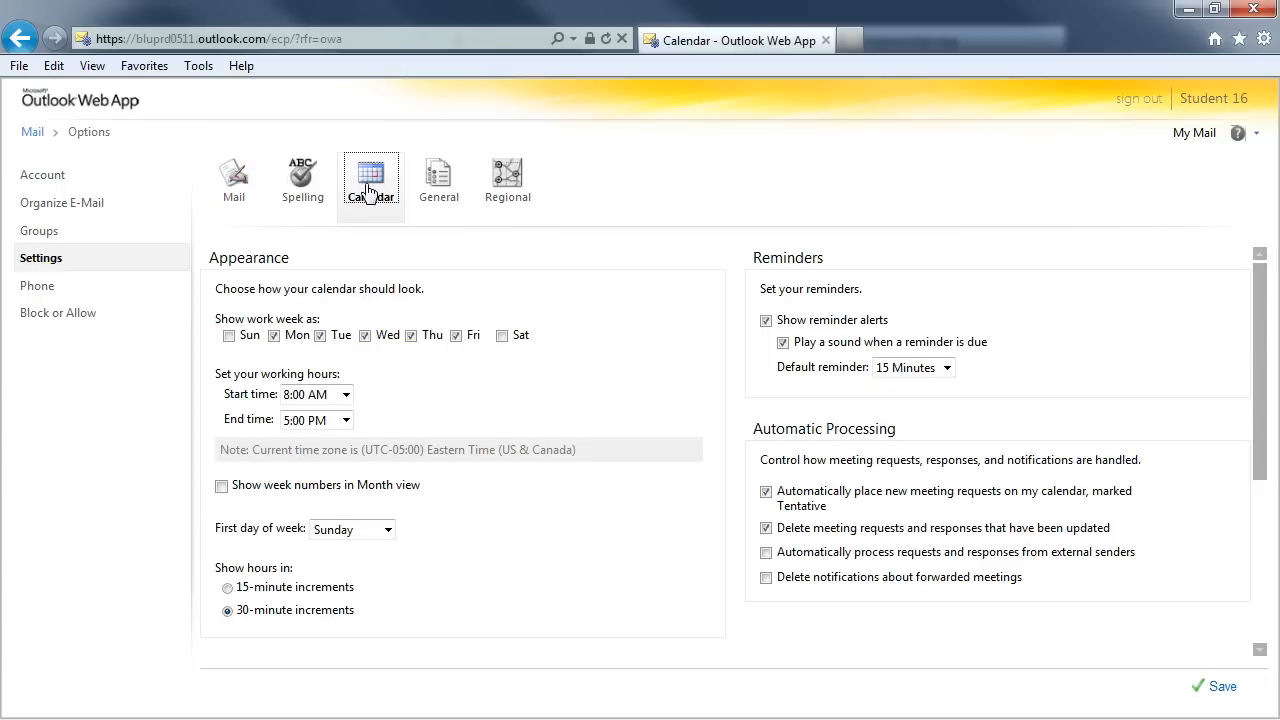
pyautogui.click(40, 290)
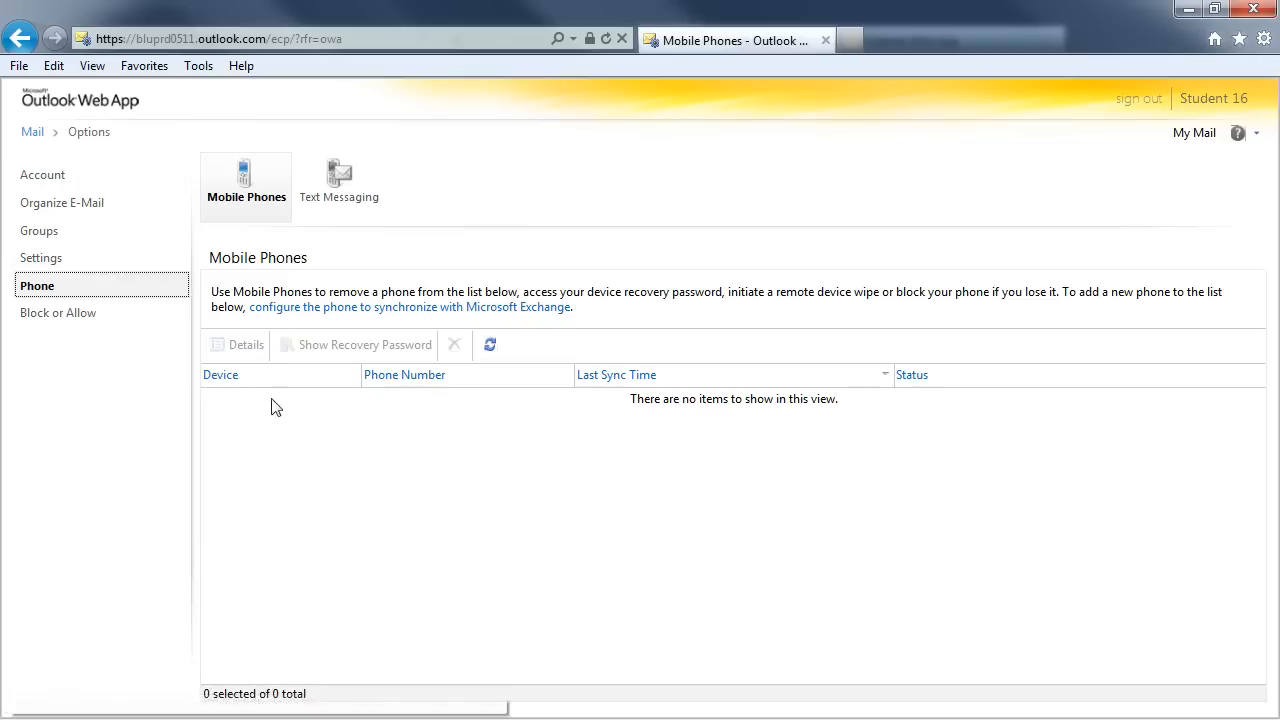
pyautogui.click(84, 325)
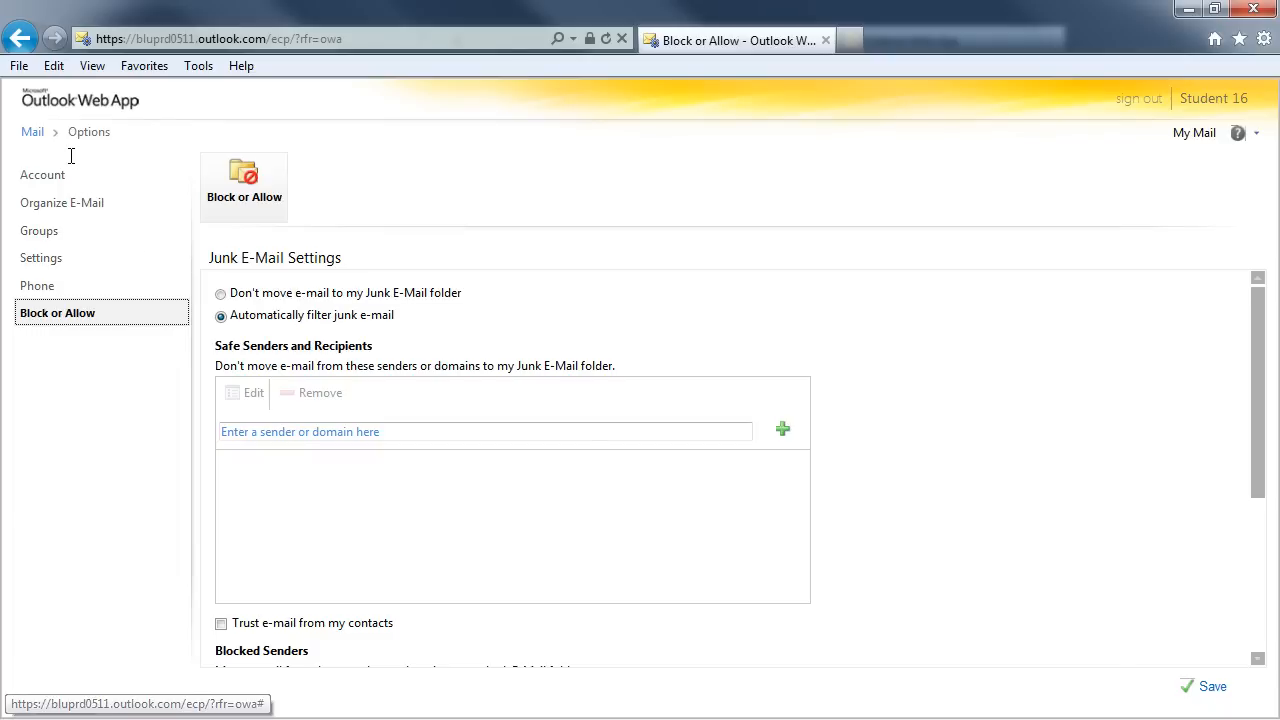
pyautogui.click(33, 135)
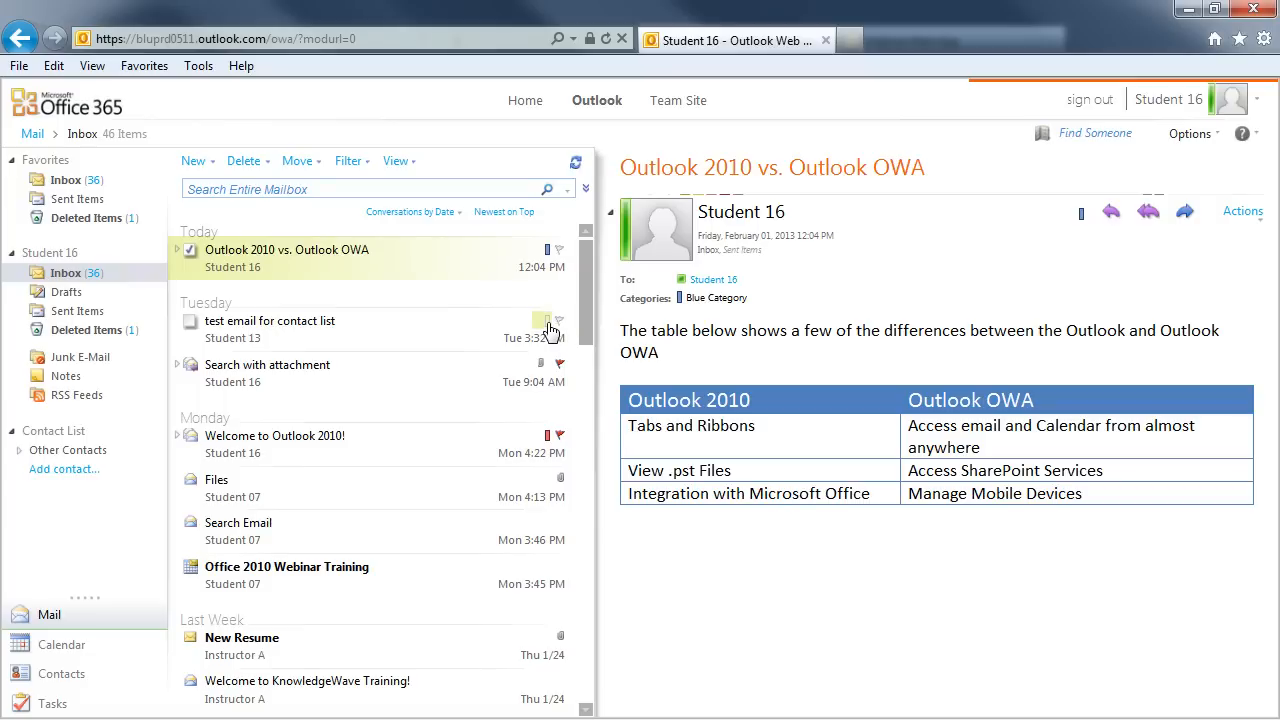
# - Assign the Orange Category to the "test email for contact list" message and view its follow-up flag choices without setting one
pyautogui.click(546, 322)
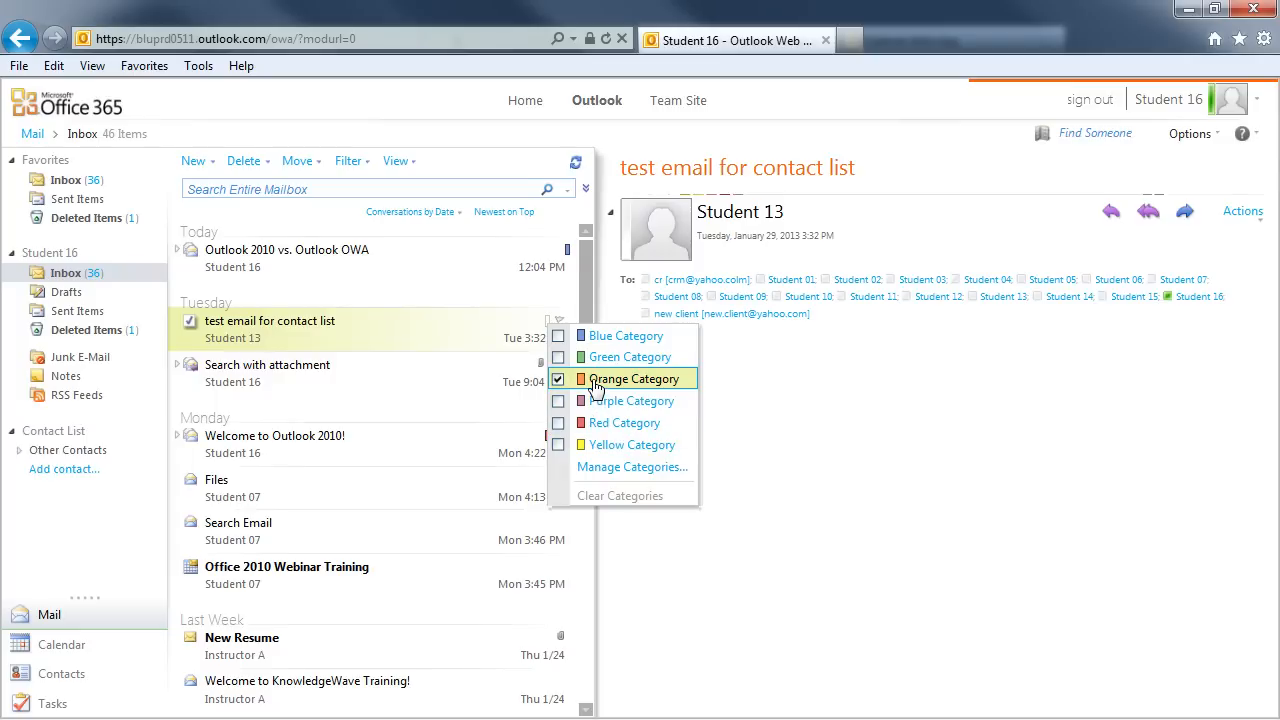
pyautogui.click(598, 382)
pyautogui.click(476, 380)
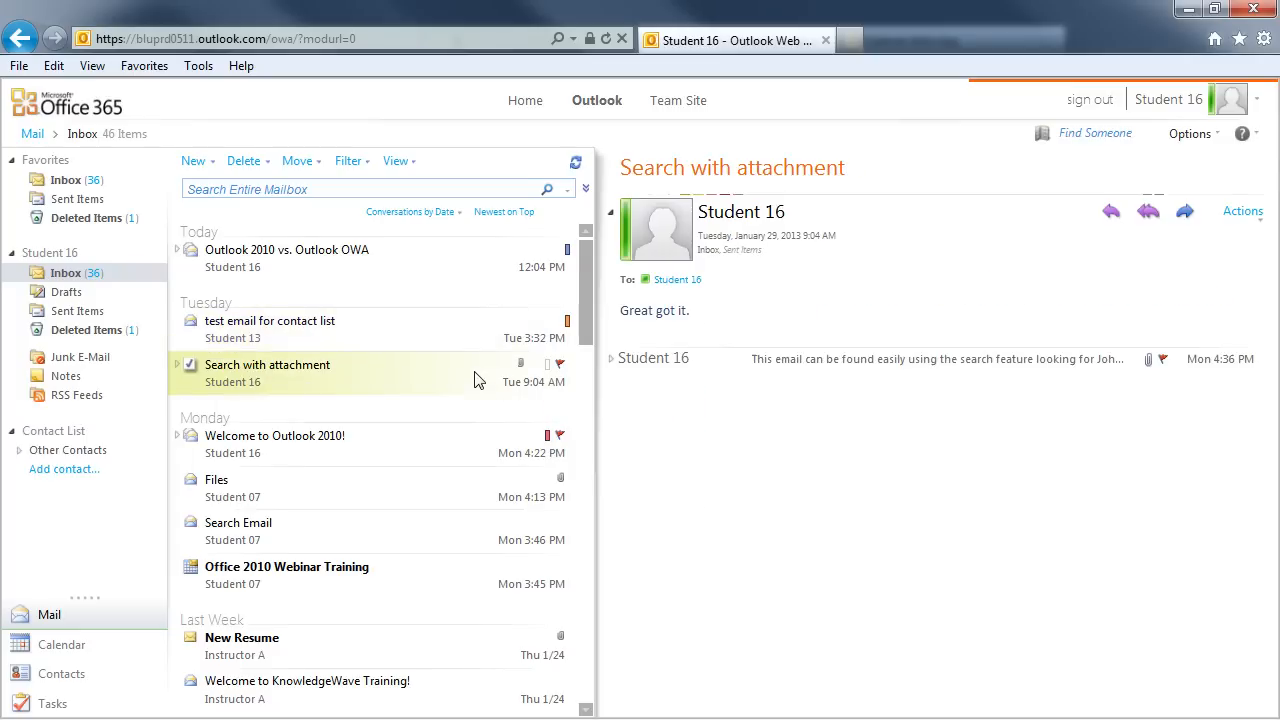
pyautogui.click(559, 324)
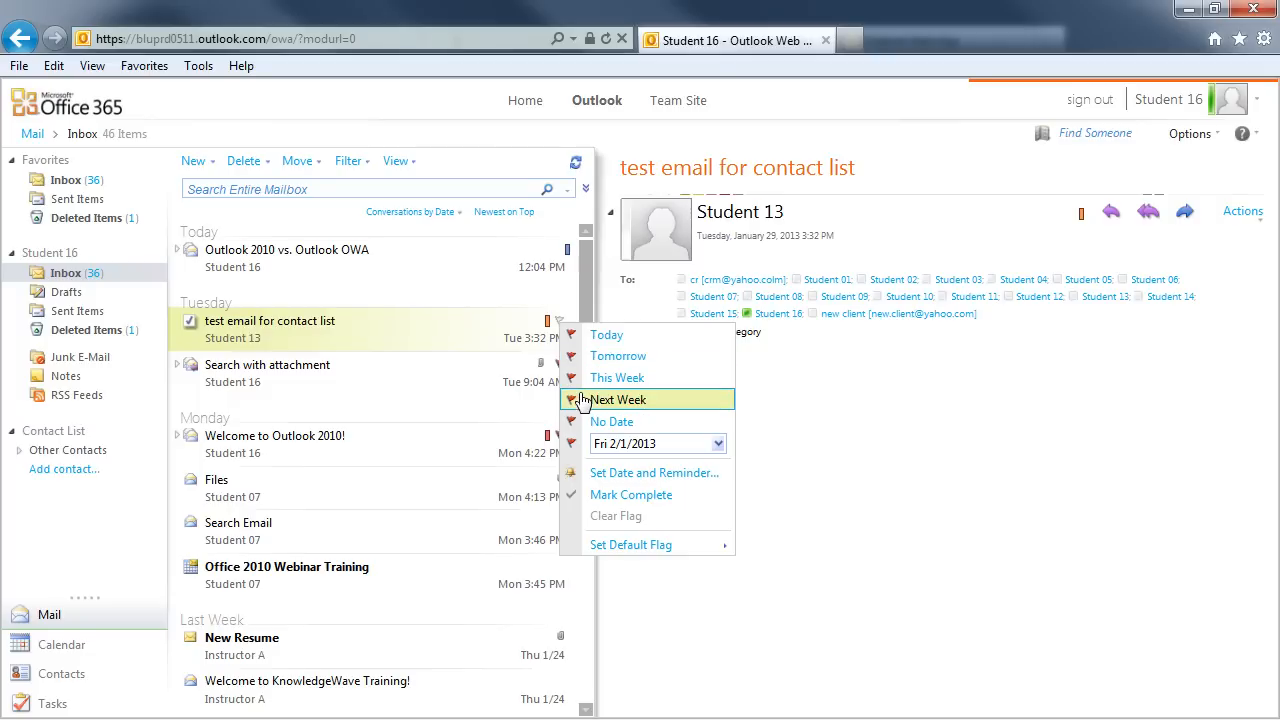
pyautogui.click(450, 418)
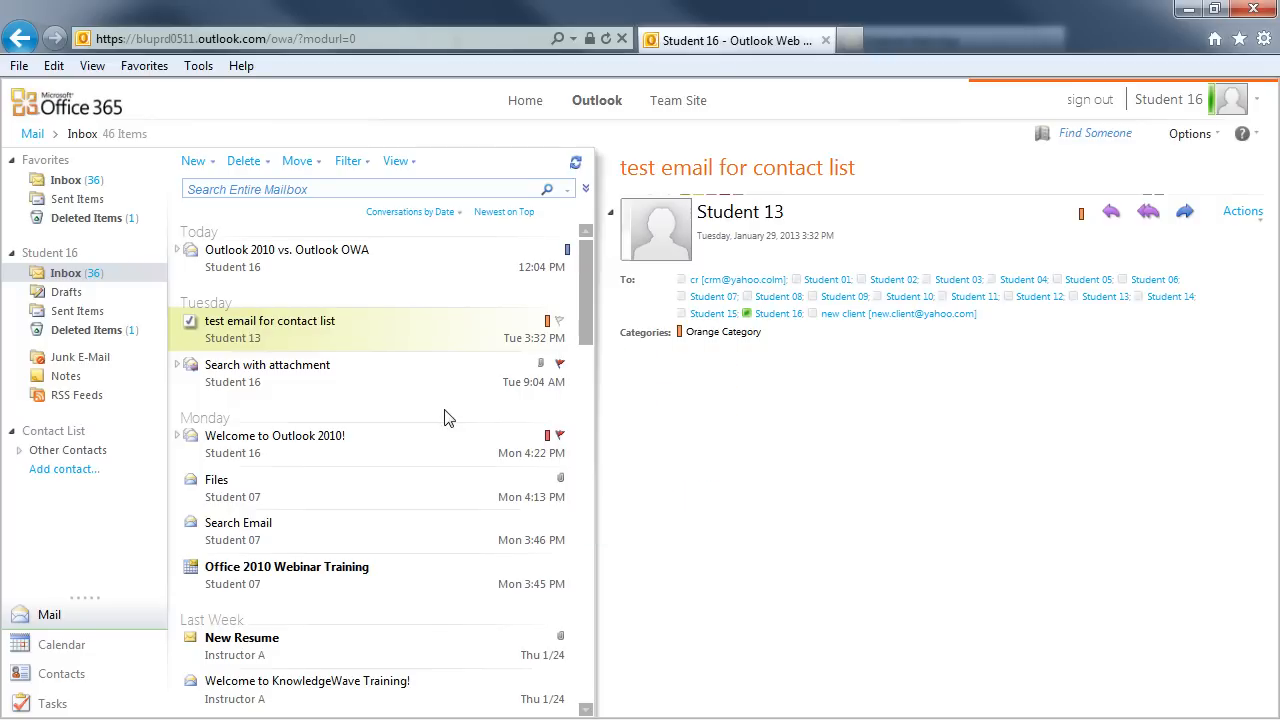
# - In the calendar, show the Instructor A and Student 01 calendars side by side with the own calendar, and hide both again
pyautogui.click(87, 649)
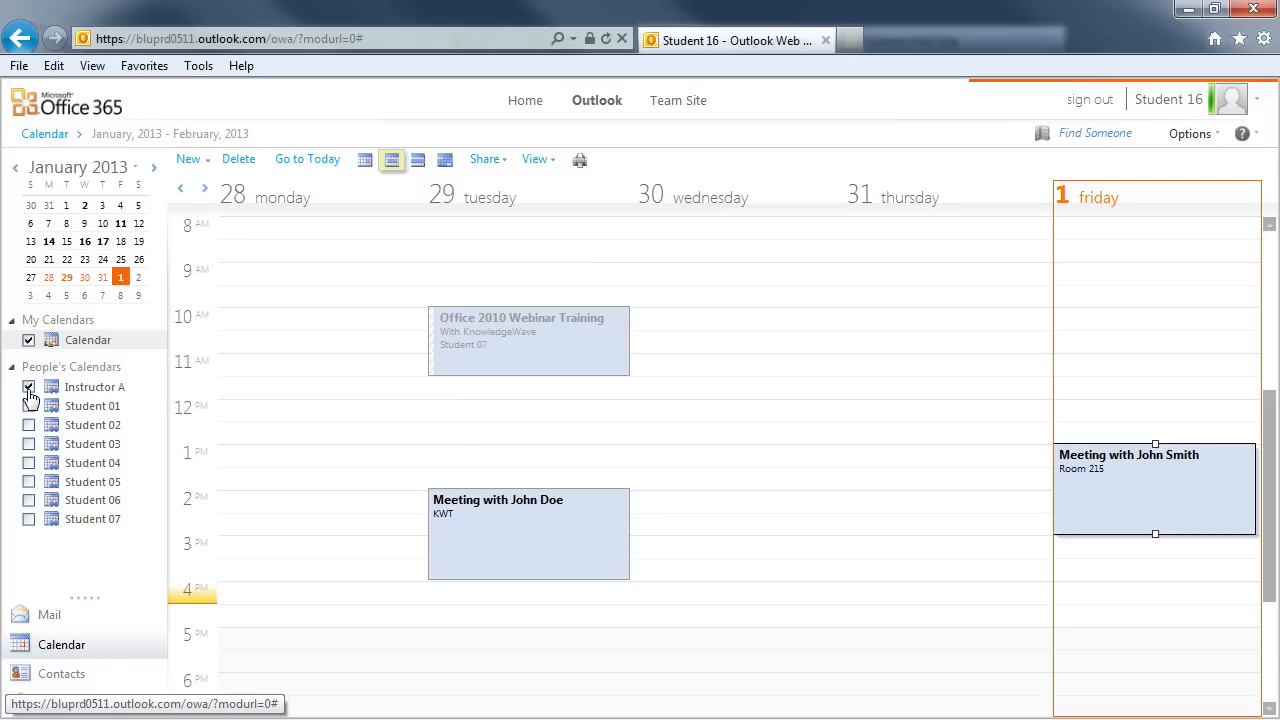
pyautogui.click(28, 388)
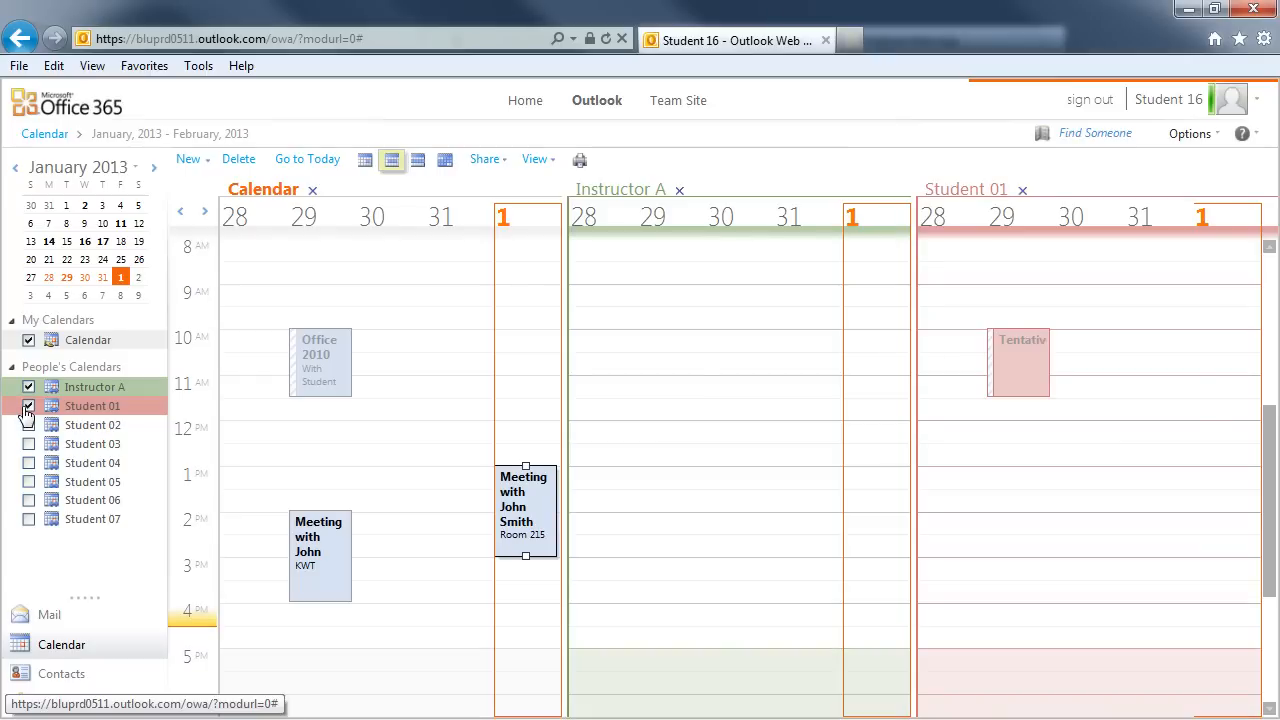
pyautogui.click(1023, 191)
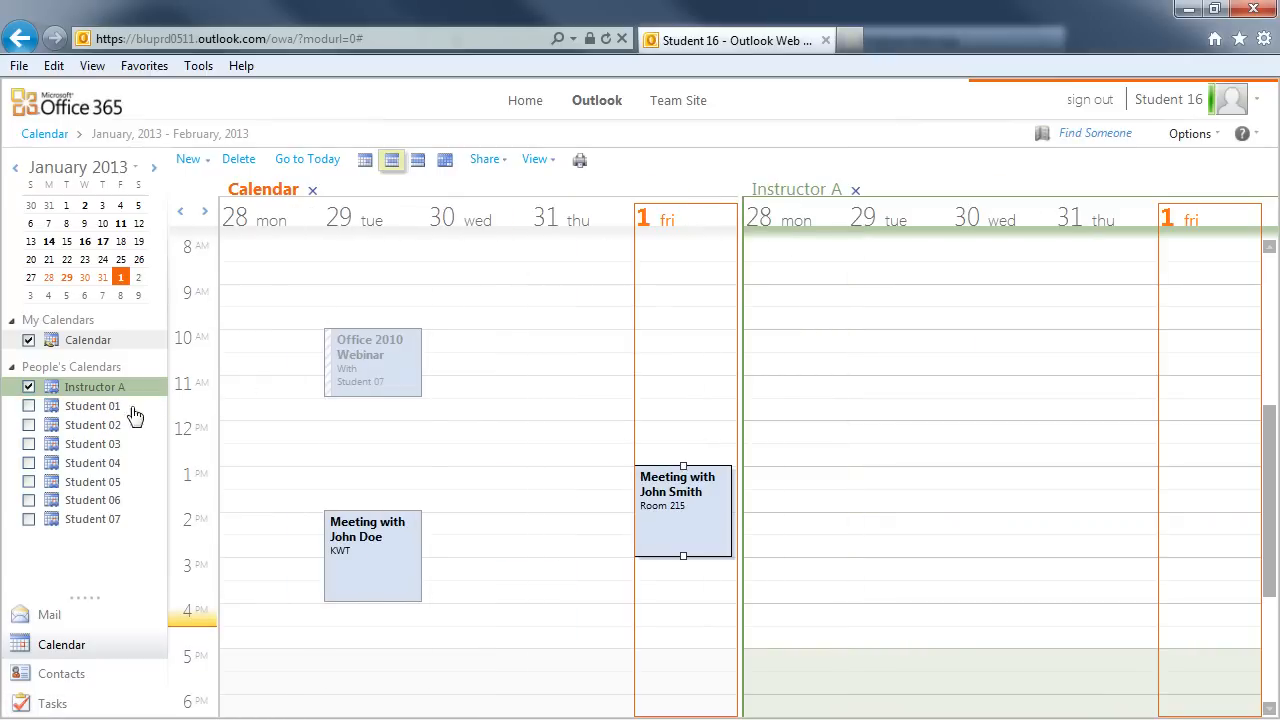
pyautogui.click(29, 388)
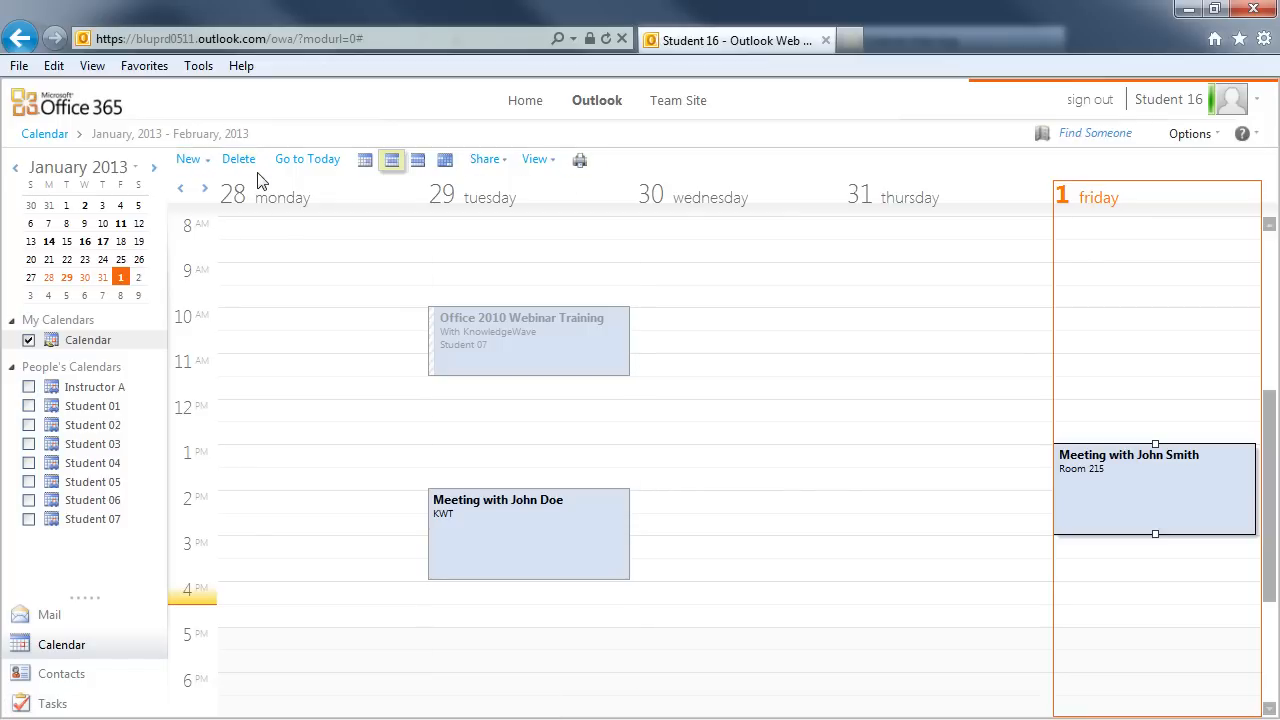
# - View the calendar's sharing options, reading pane choices and the new item types it offers
pyautogui.click(503, 165)
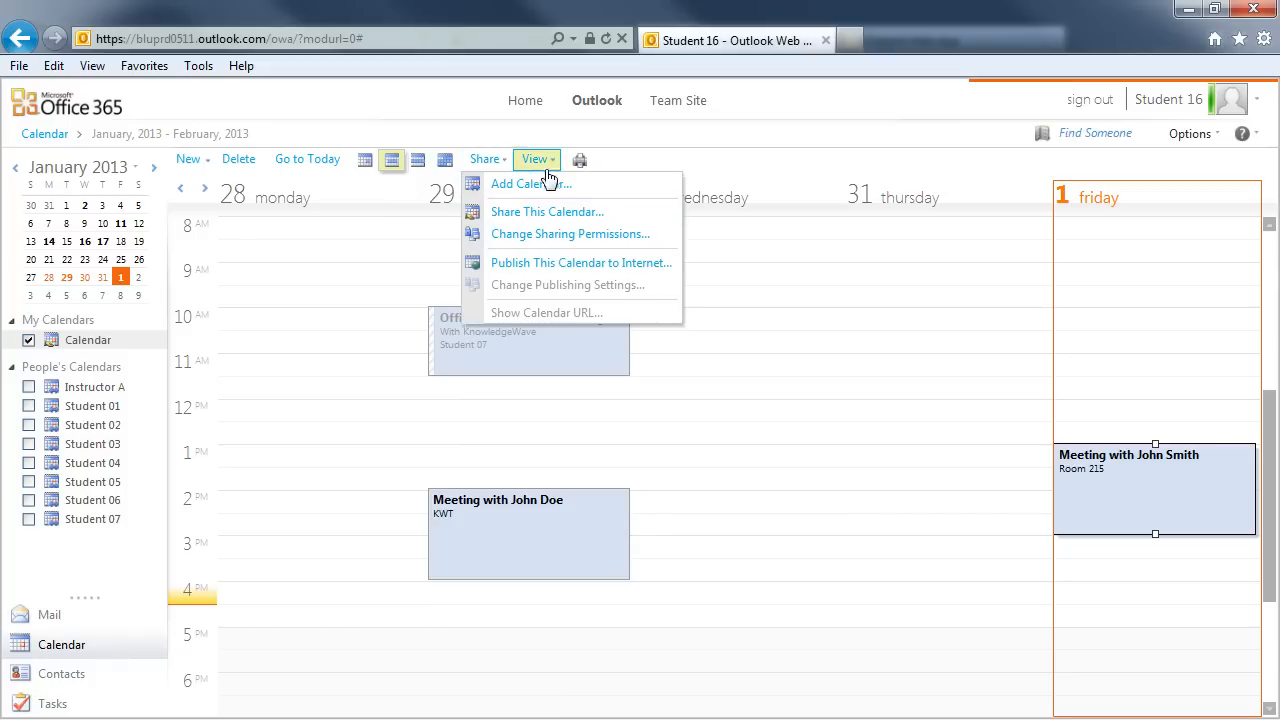
pyautogui.click(540, 160)
pyautogui.click(538, 160)
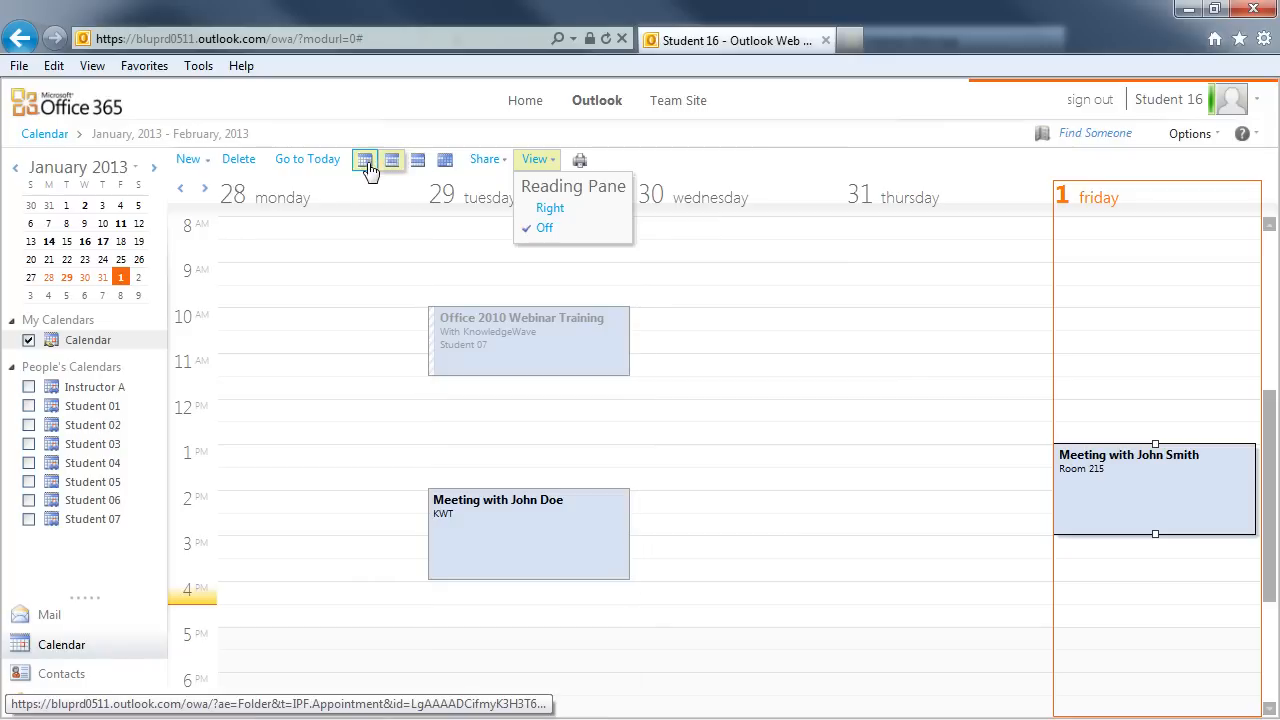
pyautogui.click(209, 162)
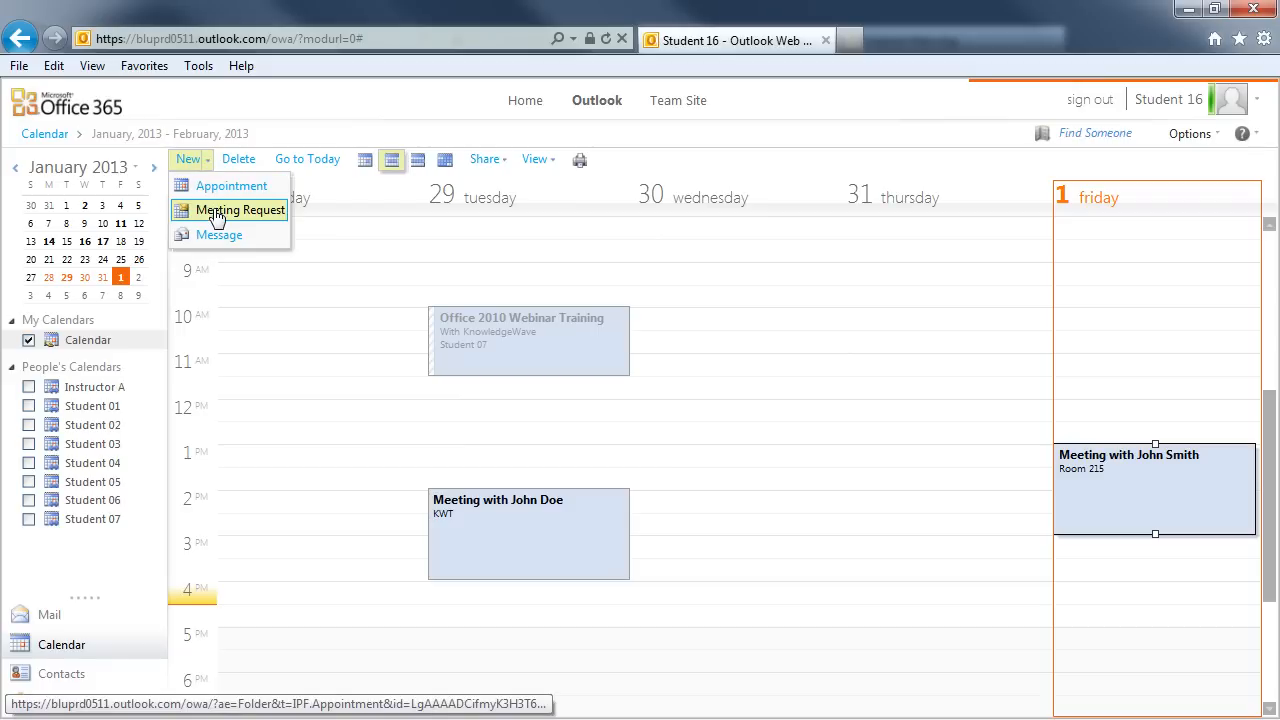
# - In Contacts, open a new group form and its member address book, and close both without adding anyone
pyautogui.click(53, 680)
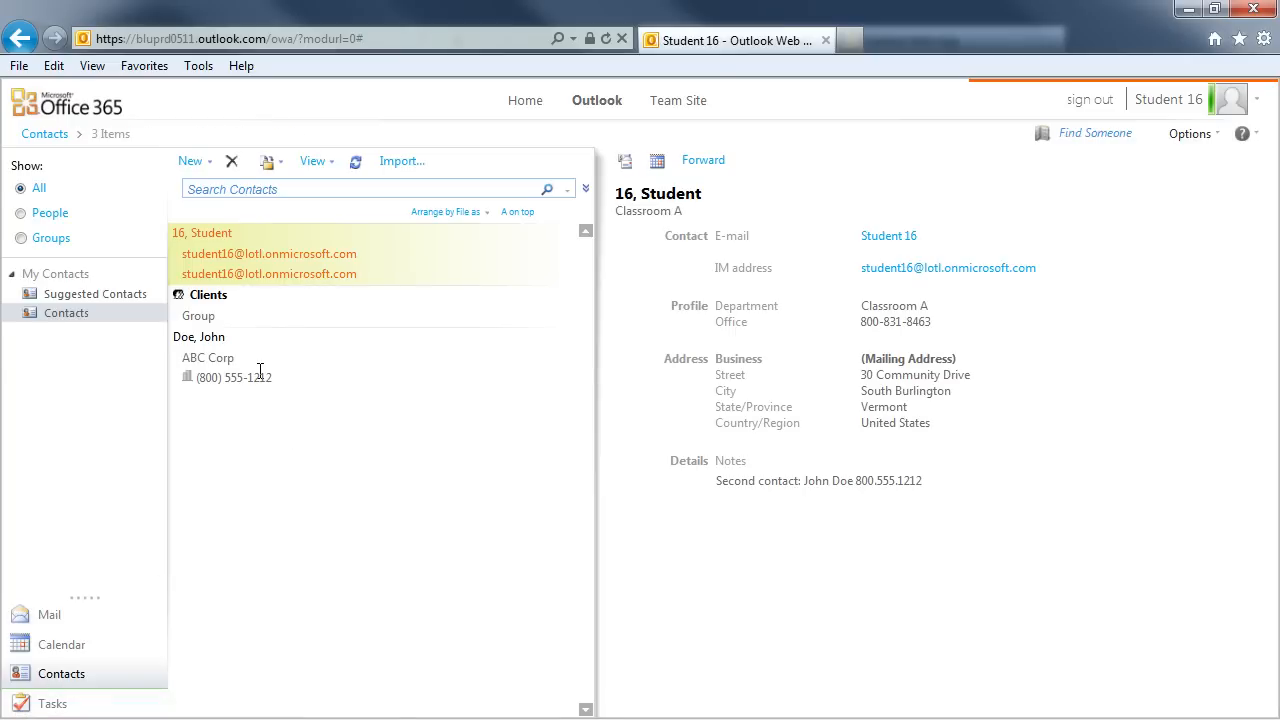
pyautogui.click(209, 162)
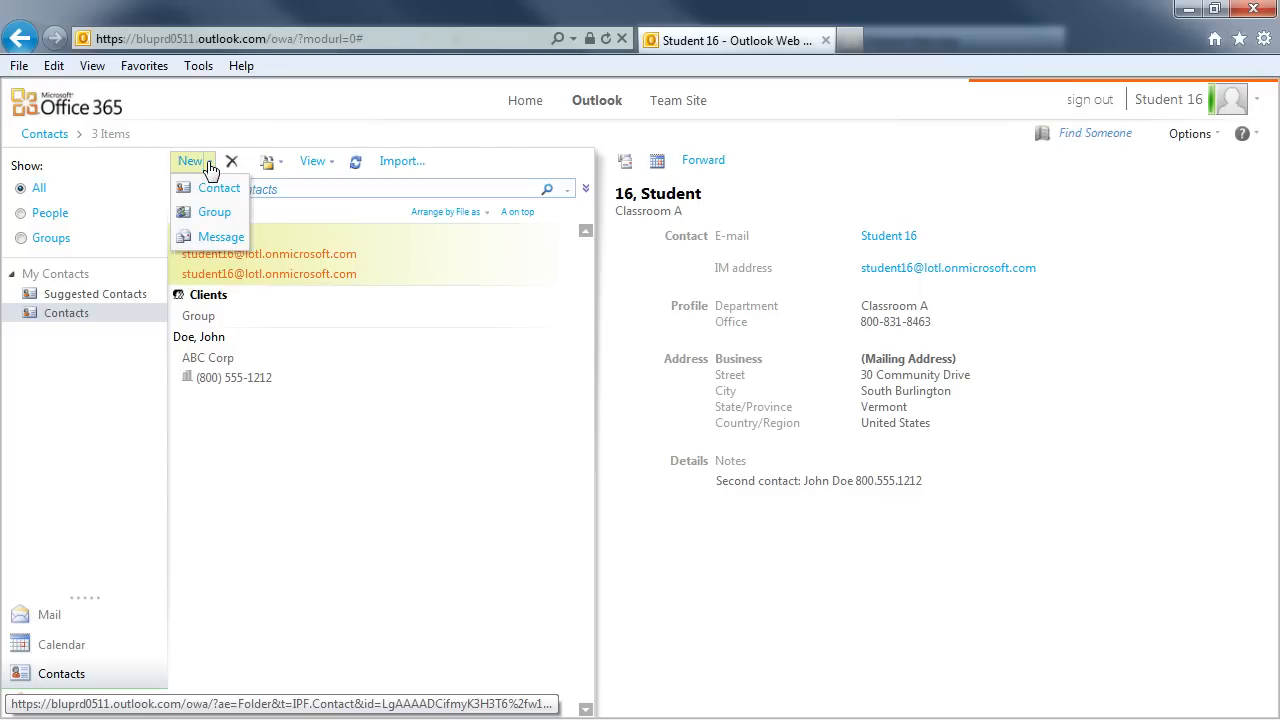
pyautogui.click(213, 215)
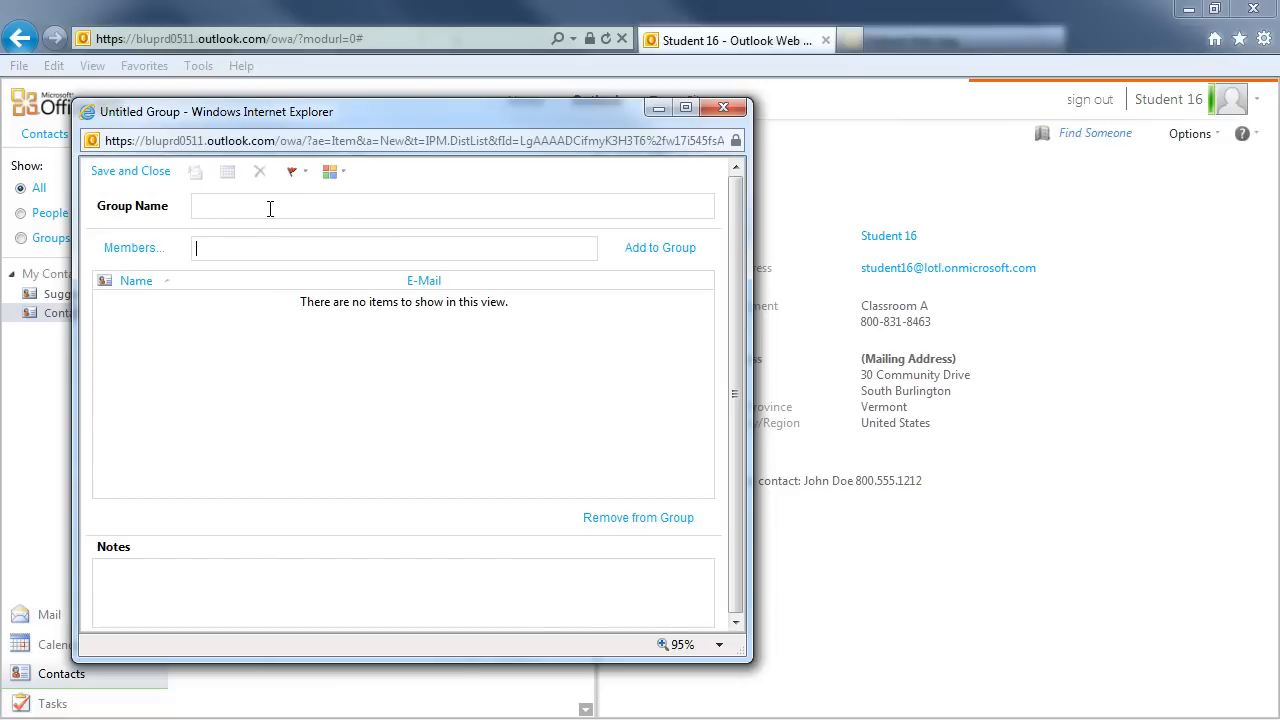
pyautogui.click(131, 255)
pyautogui.click(134, 250)
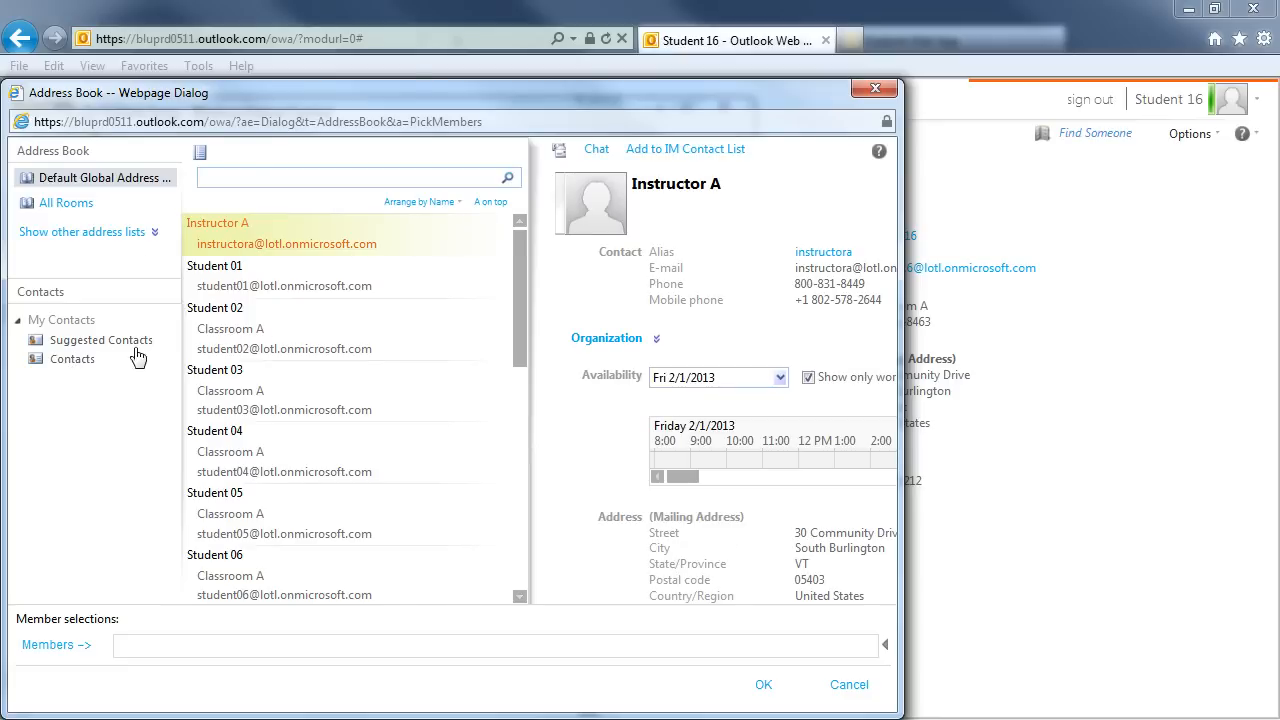
pyautogui.click(876, 88)
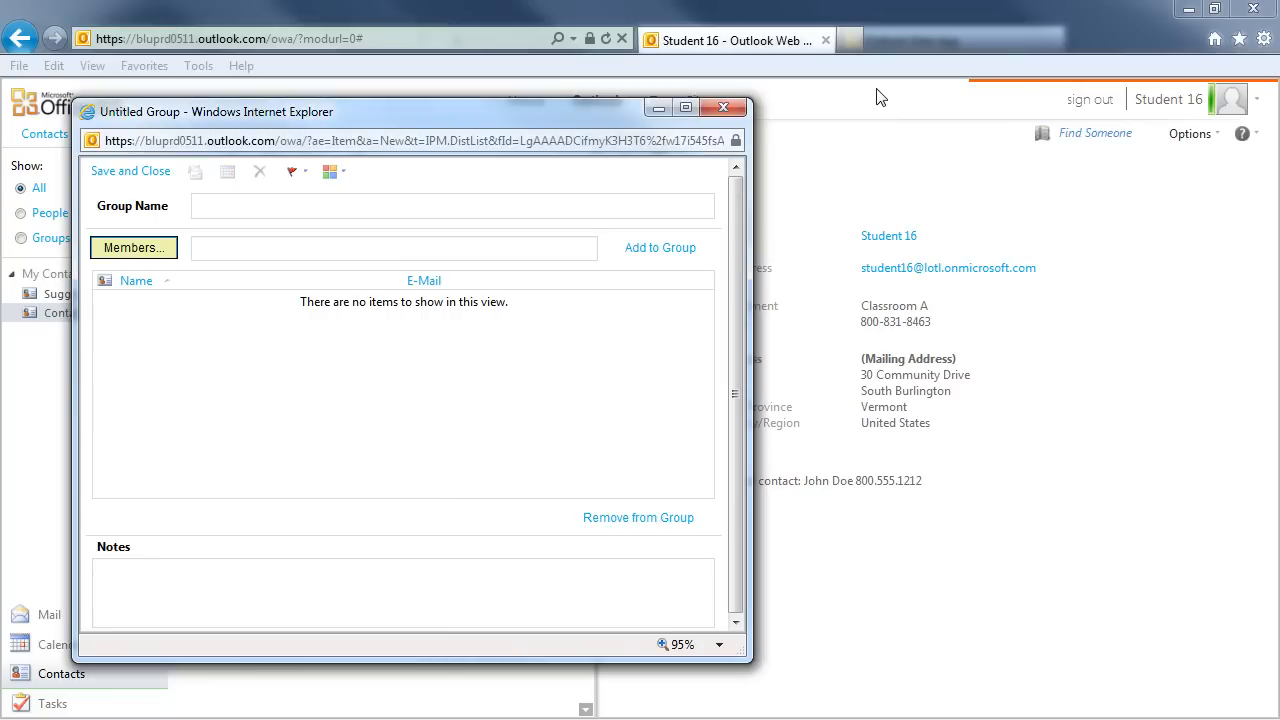
pyautogui.click(724, 108)
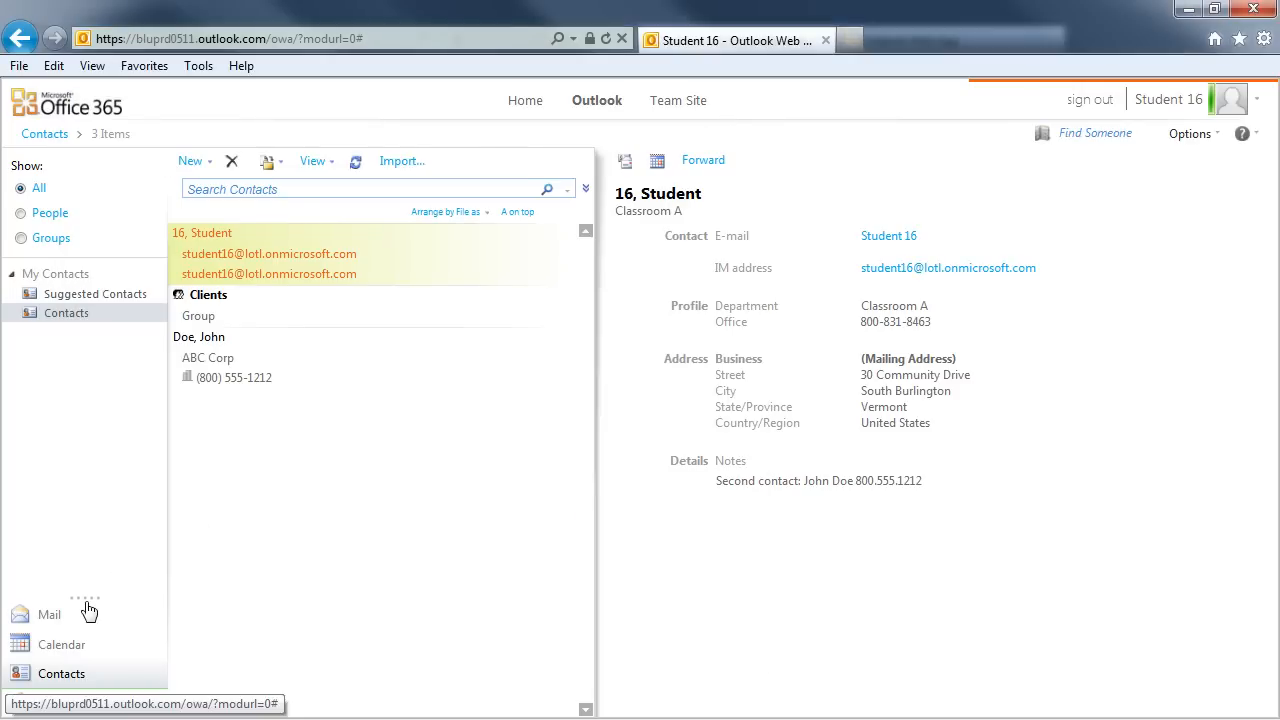
# - In Tasks, open a blank new task form, close it without saving, and return to the mail inbox
pyautogui.click(68, 709)
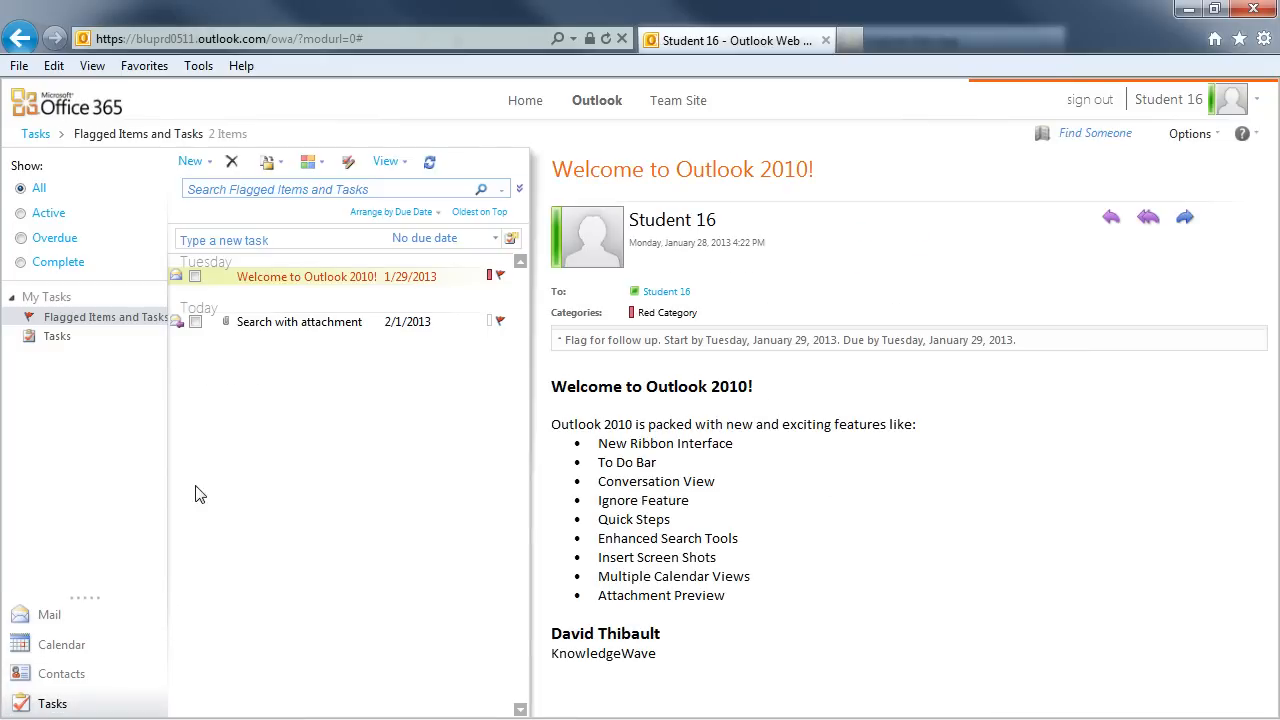
pyautogui.click(210, 164)
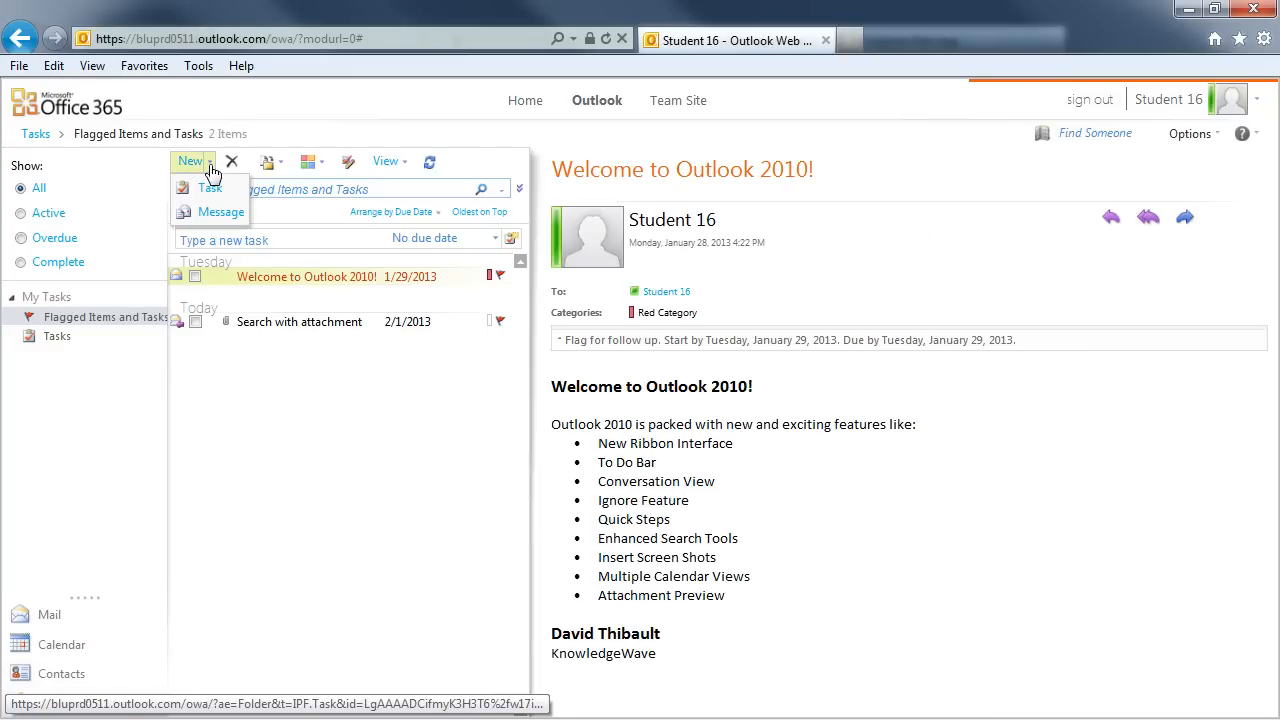
pyautogui.click(210, 186)
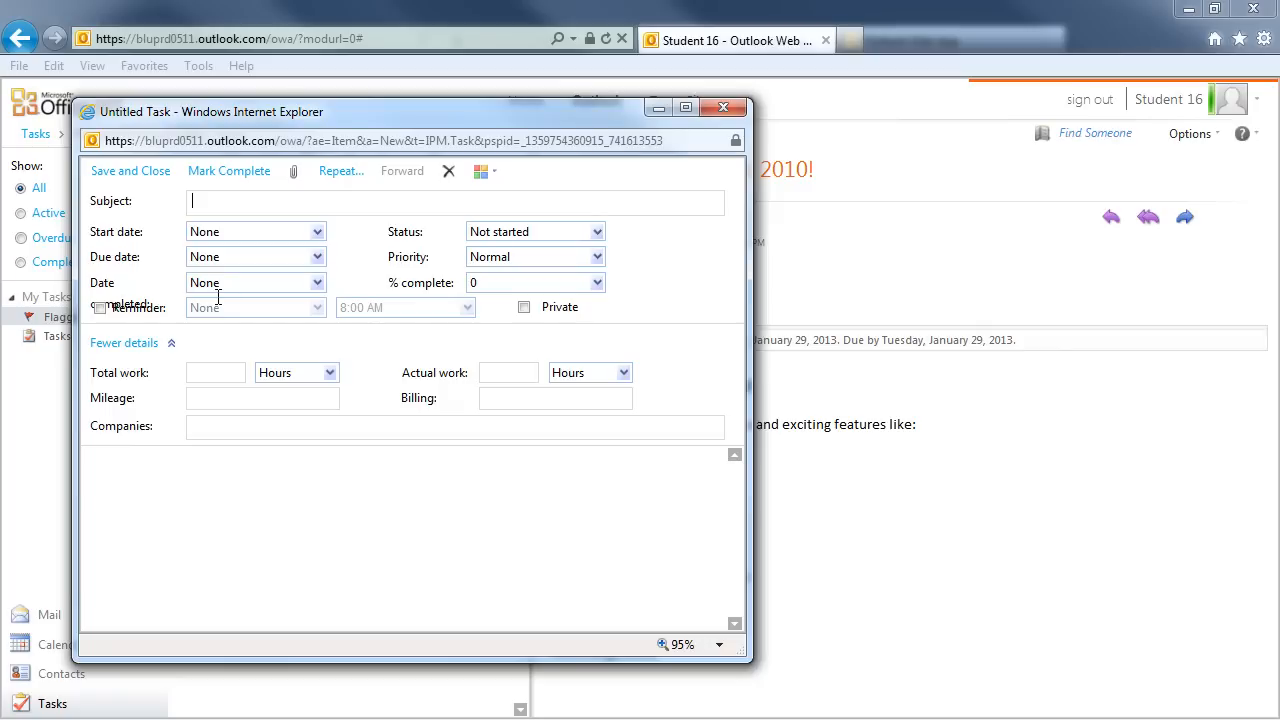
pyautogui.click(723, 107)
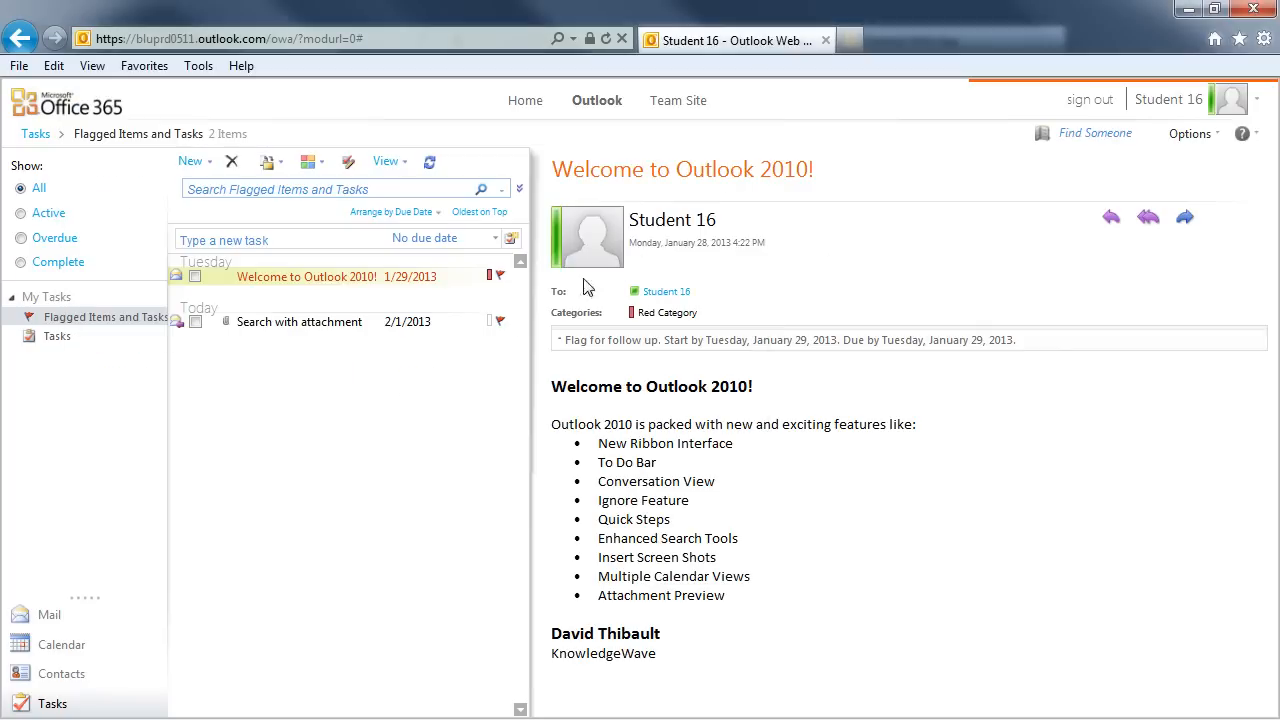
pyautogui.click(46, 627)
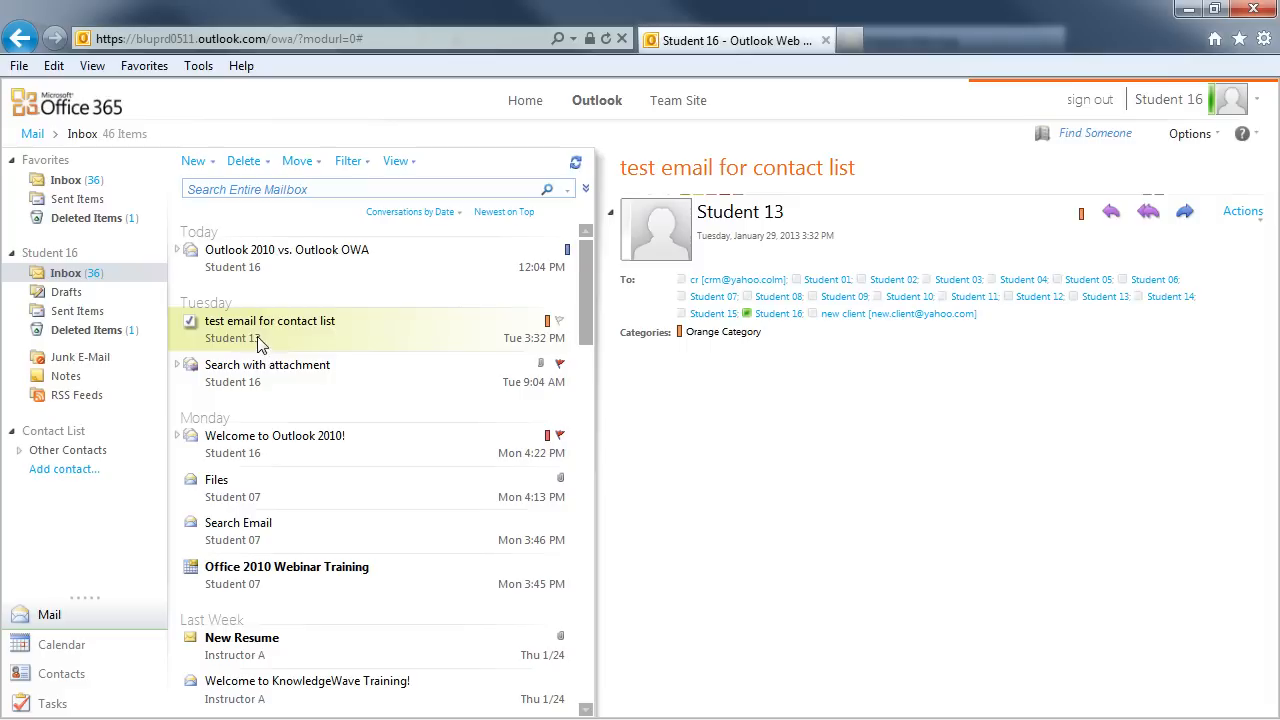
# - Open the "Search with attachment" conversation, expand its earlier message, and view the attached Espresso Profits.xlsx in the browser
pyautogui.click(243, 386)
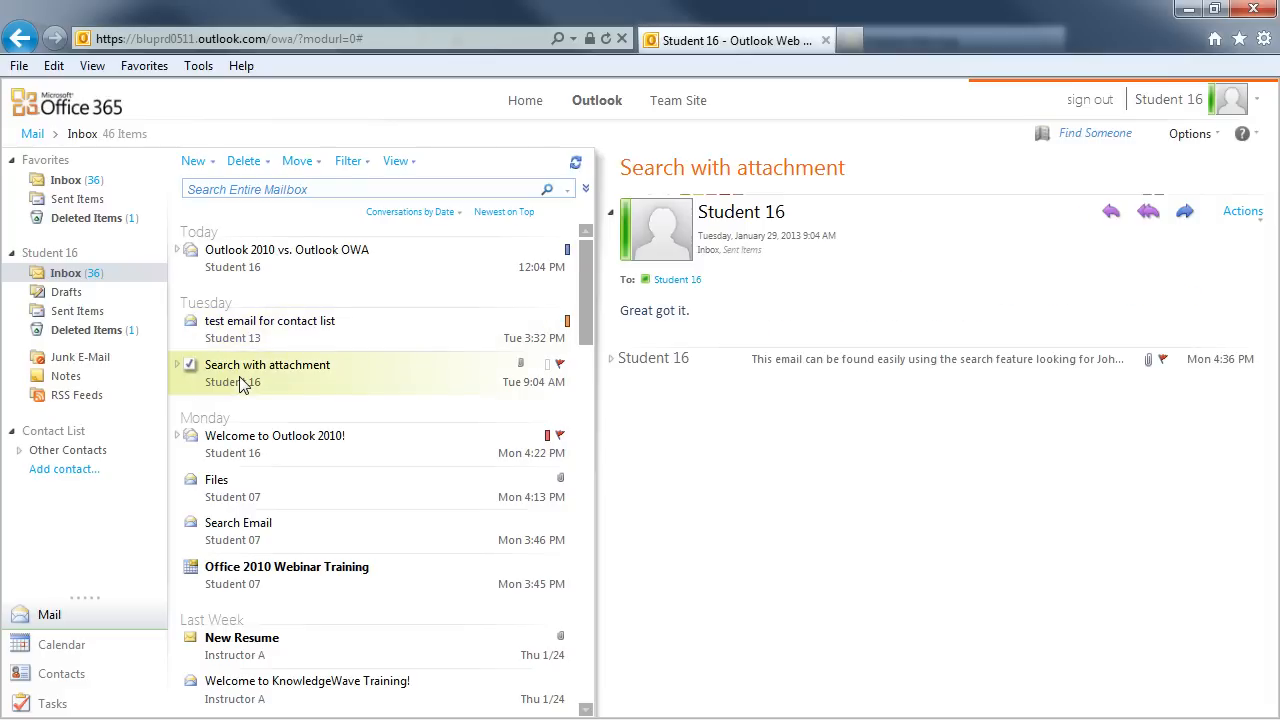
pyautogui.click(1150, 369)
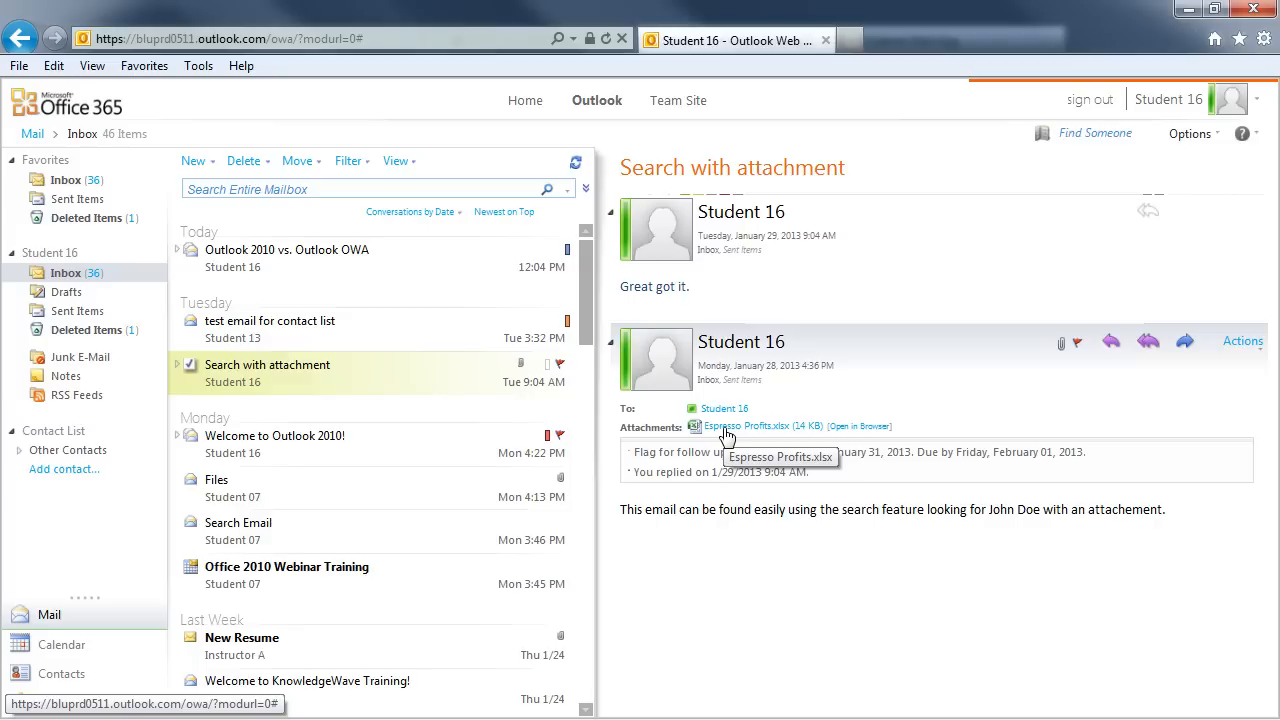
pyautogui.click(858, 432)
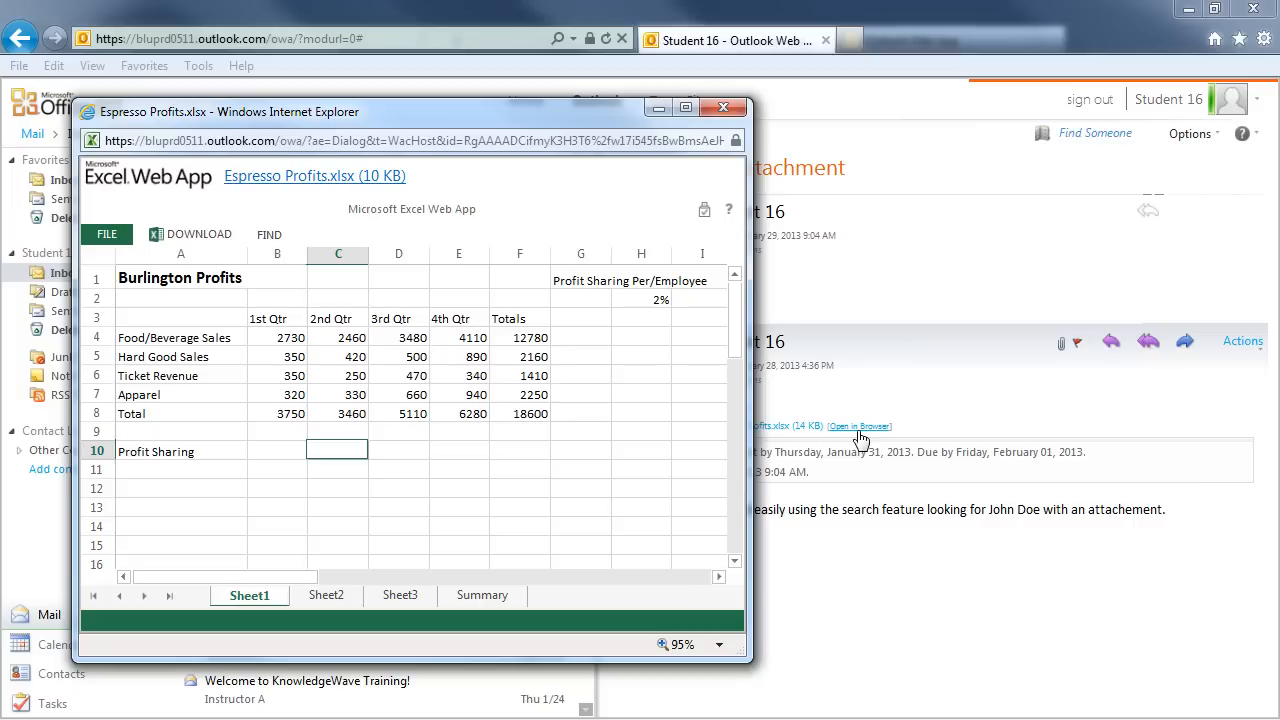
# - Look through Sheet2, Sheet3, Summary and Sheet1 of the Espresso Profits workbook, and close its window
pyautogui.click(321, 597)
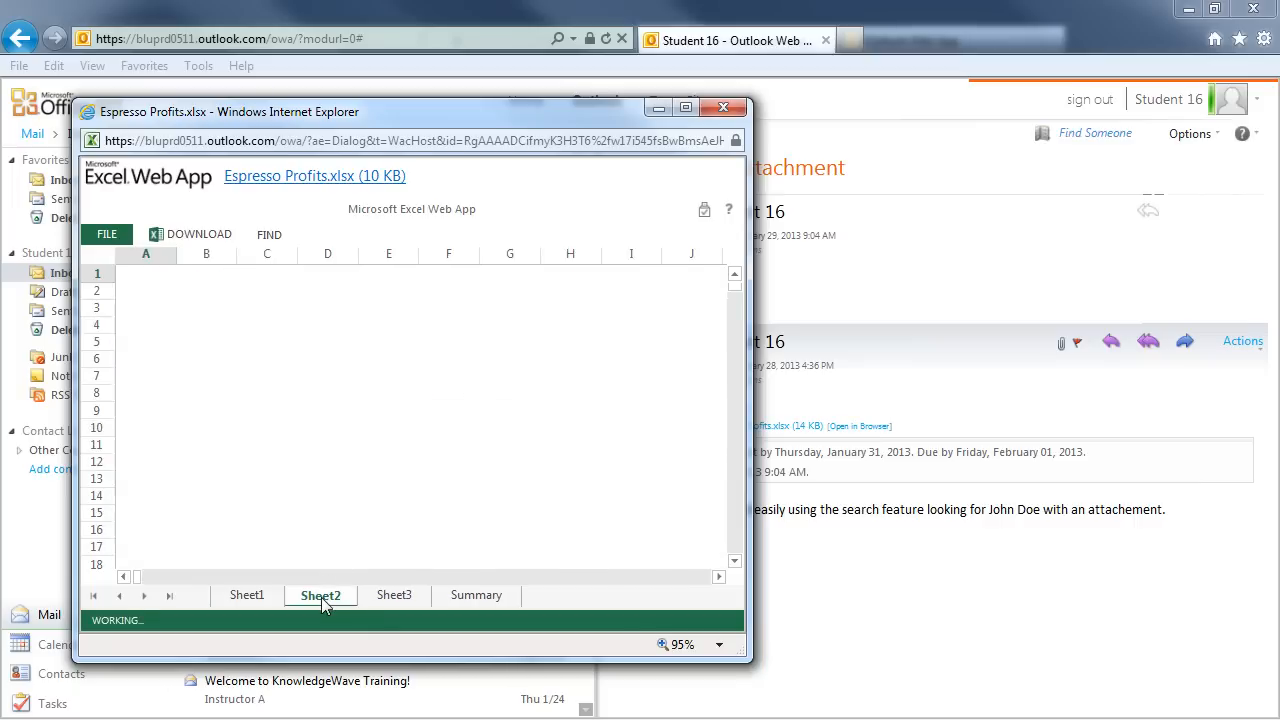
pyautogui.click(394, 595)
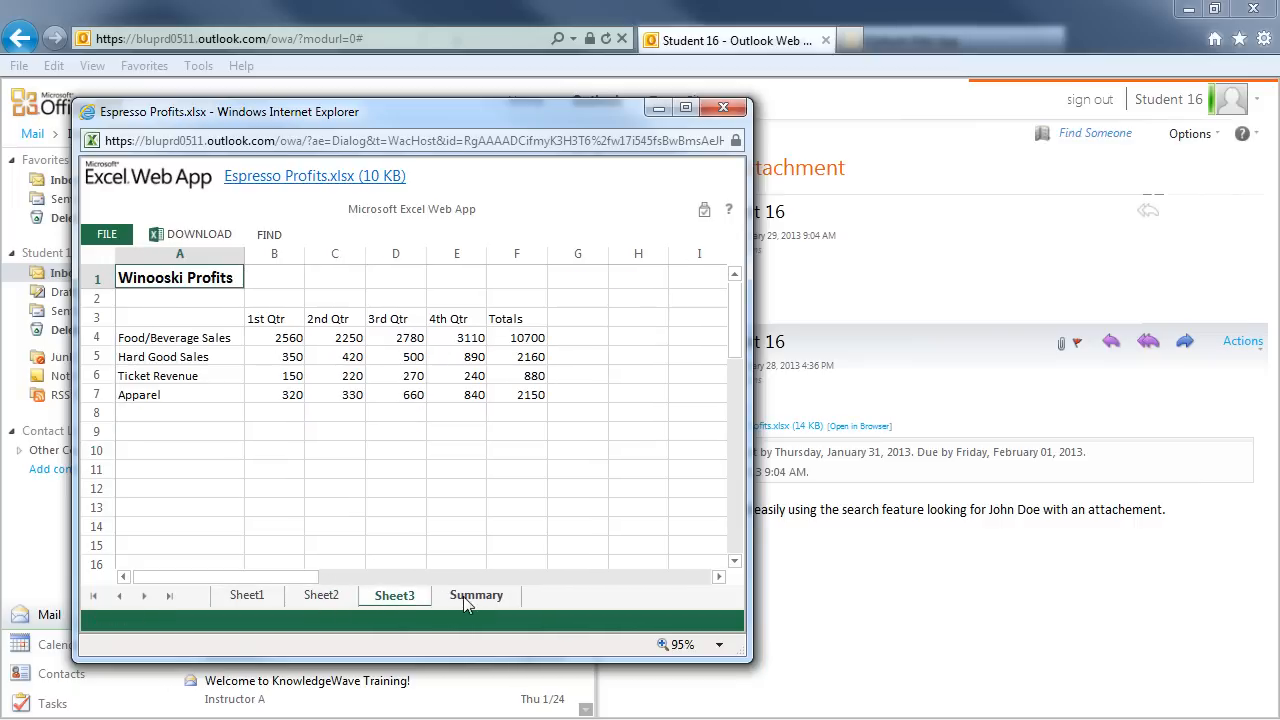
pyautogui.click(466, 596)
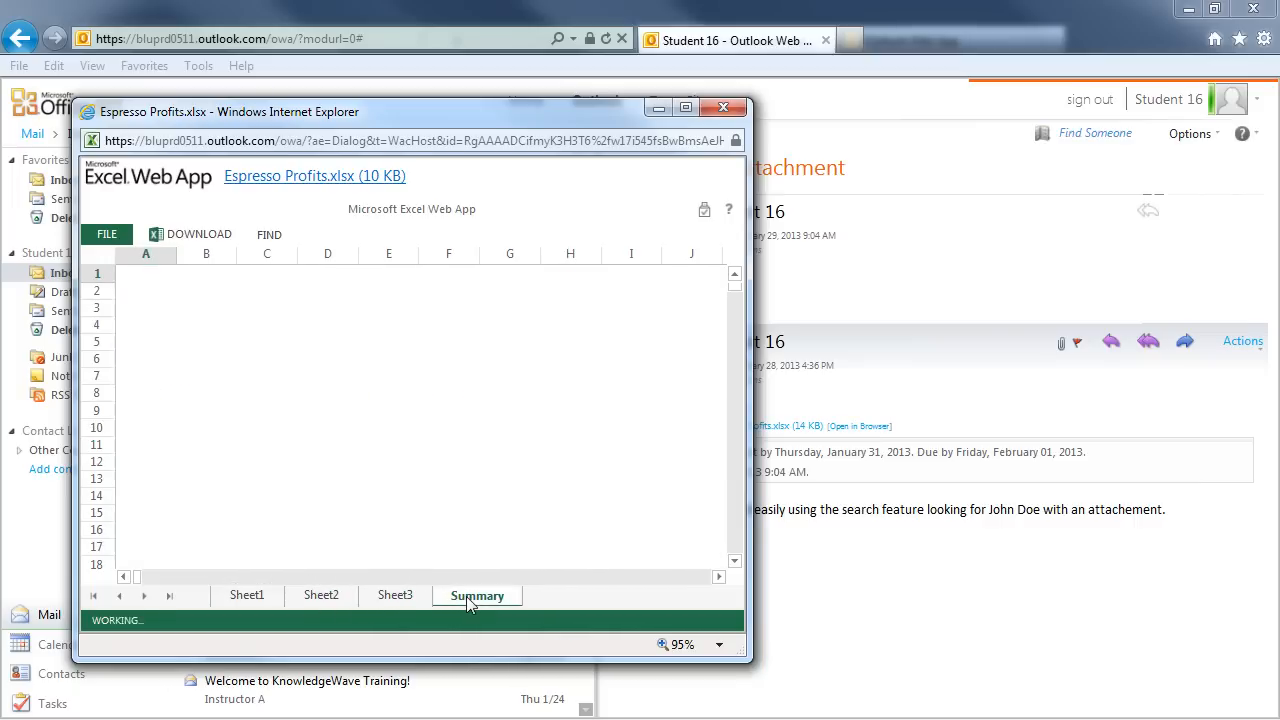
pyautogui.click(257, 597)
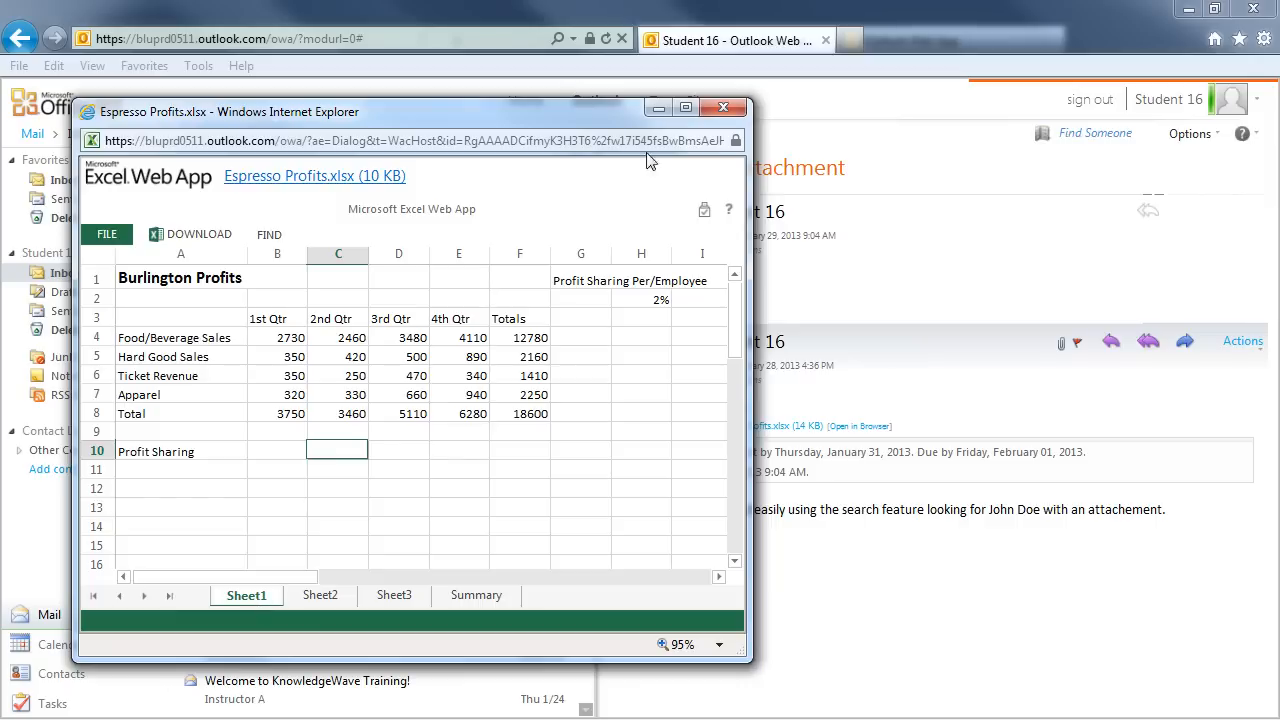
pyautogui.click(724, 108)
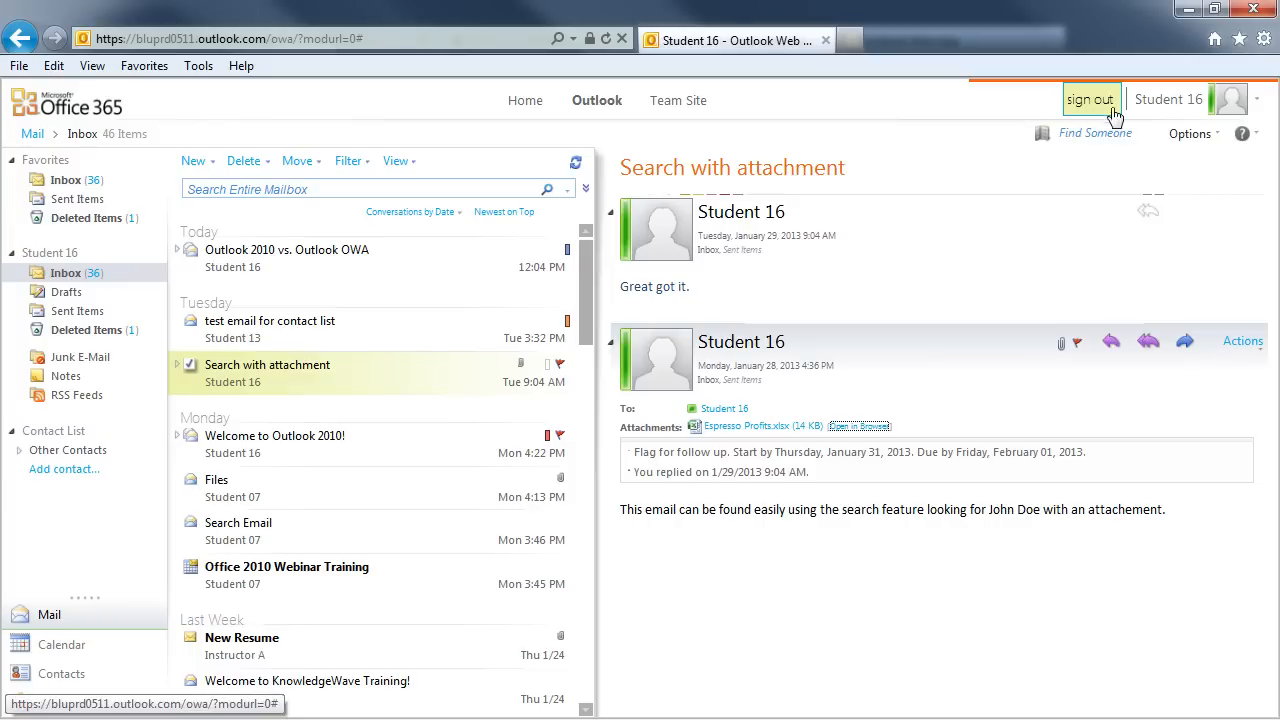
# - View the account's presence status options without changing them, and visit the Team Site before going back to the mailbox
pyautogui.click(1257, 104)
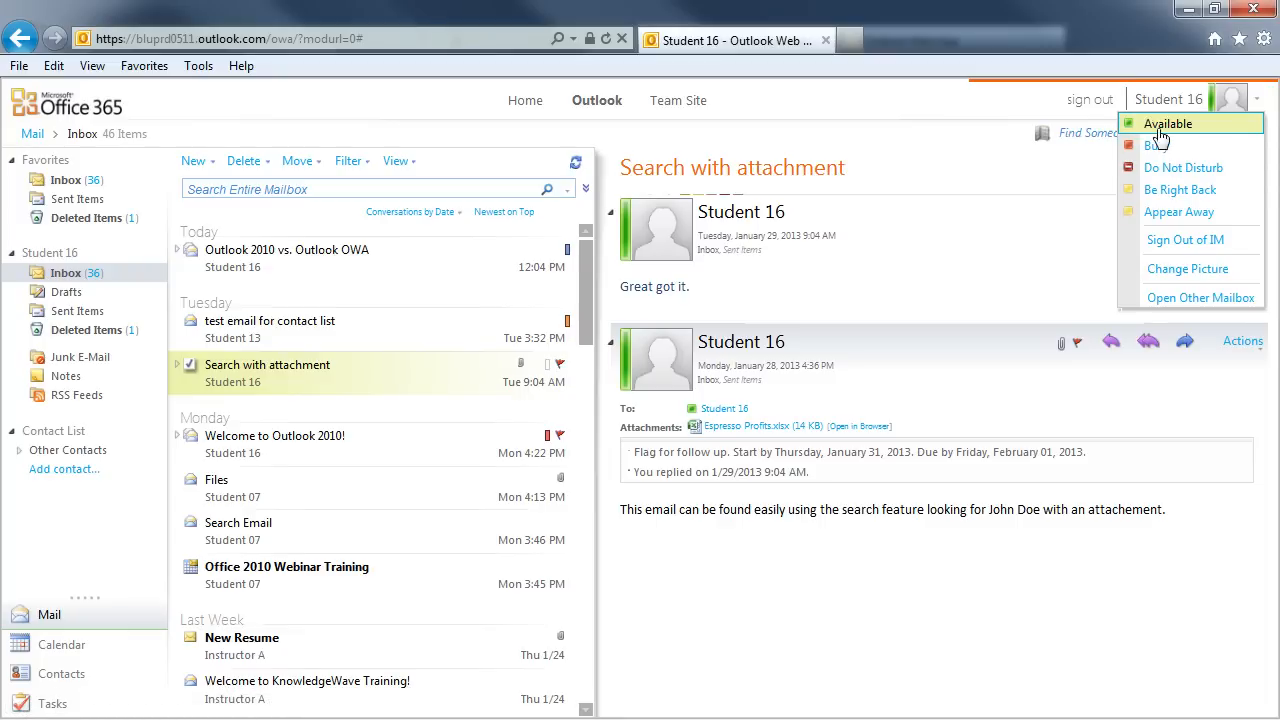
pyautogui.click(970, 165)
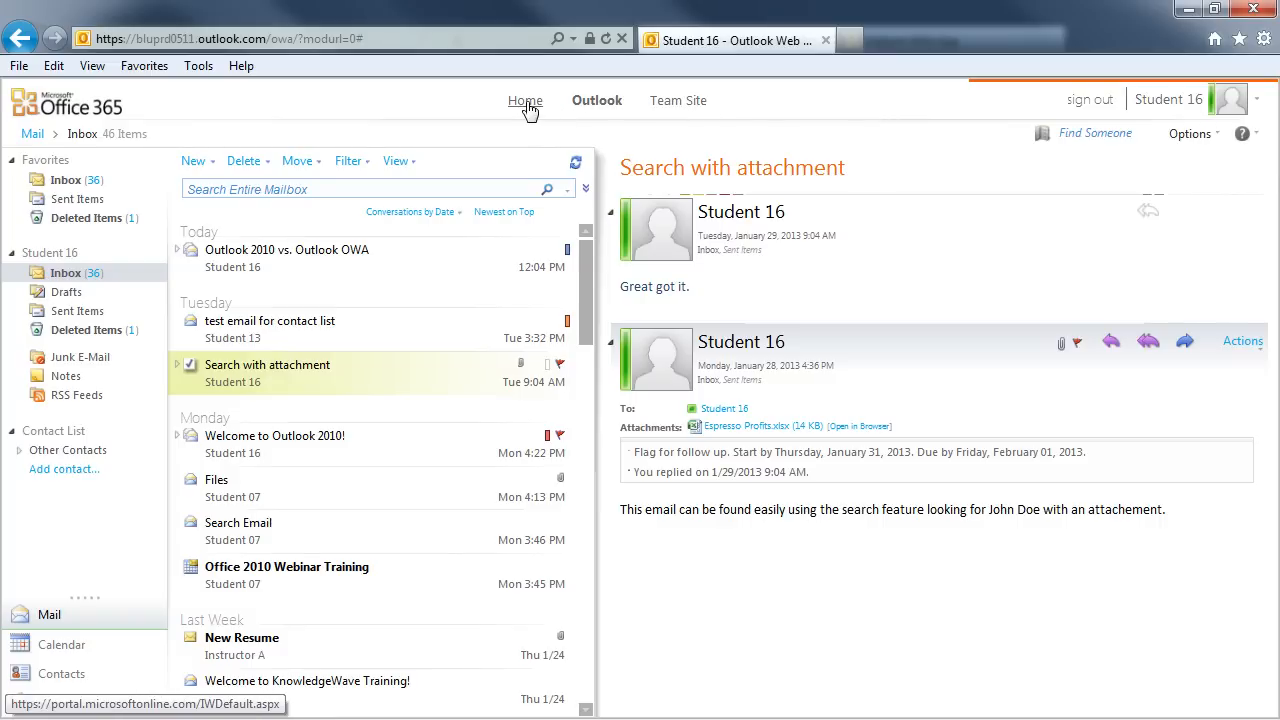
pyautogui.click(684, 110)
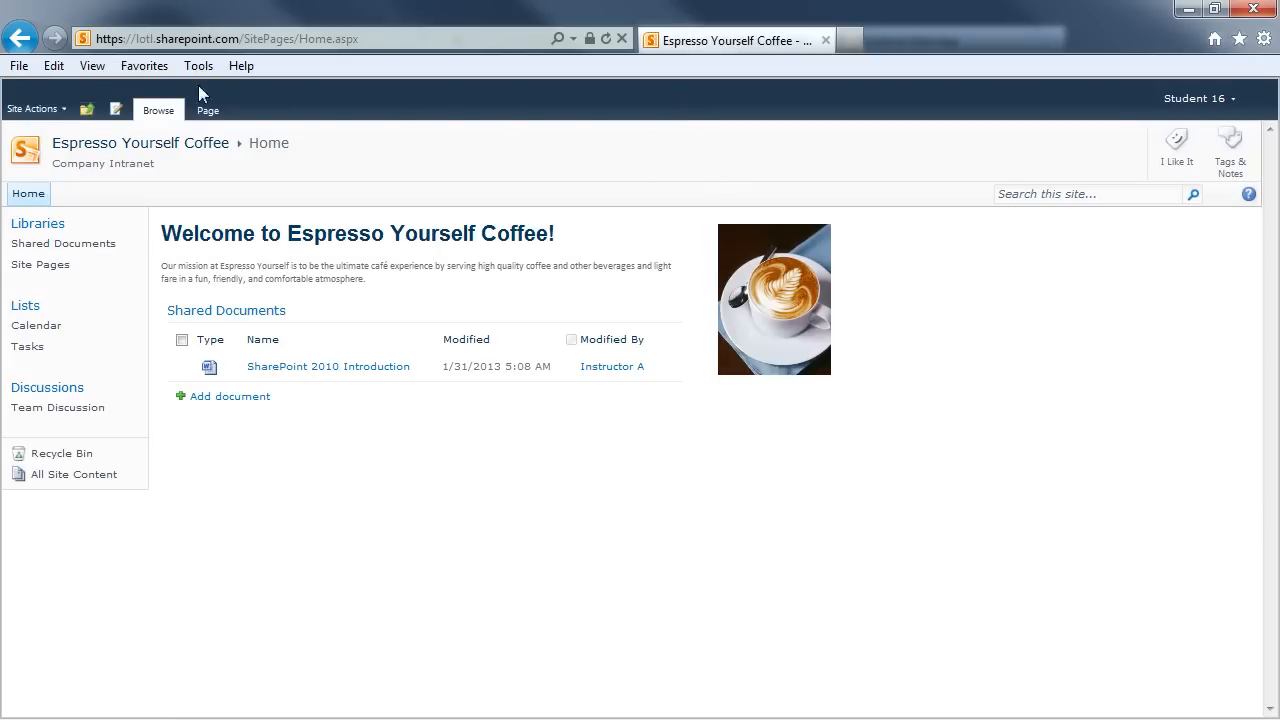
pyautogui.click(29, 45)
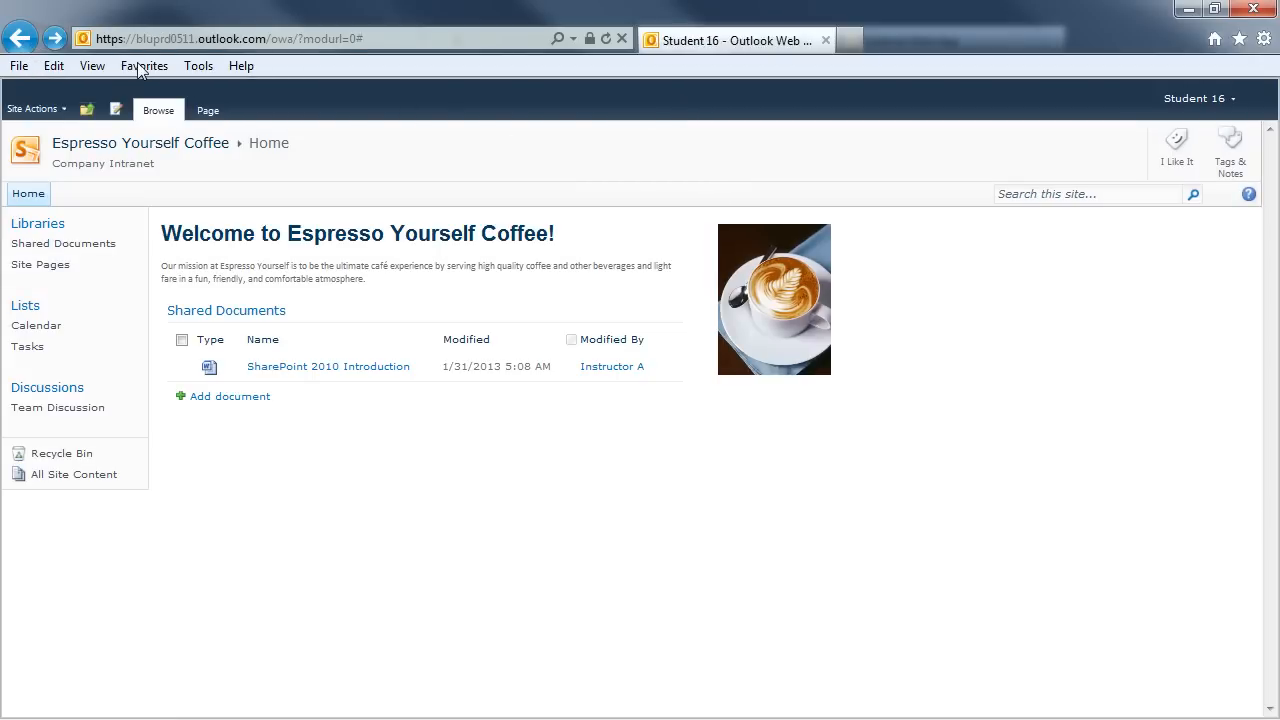